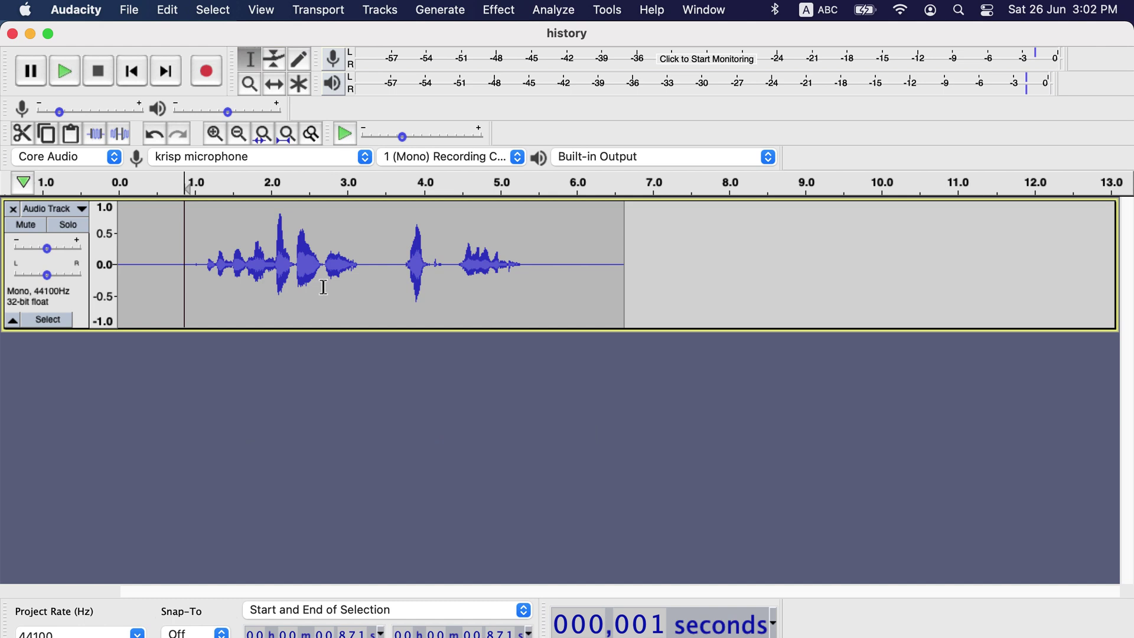
- Duplicate the whole voice clip onto a new track below
{"action": "key", "text": "super+a"}
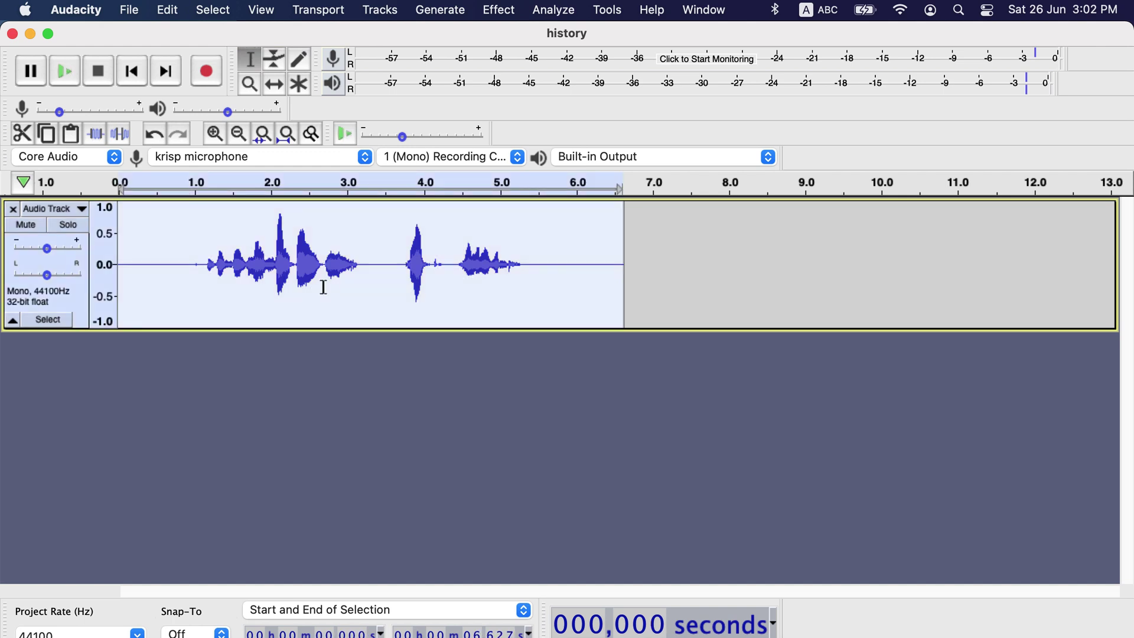
{"action": "key", "text": "super+d"}
{"action": "left_click", "coordinate": [338, 301]}
- Rename the second track to 'orginal' and solo the upper Audio Track
{"action": "left_click", "coordinate": [77, 342]}
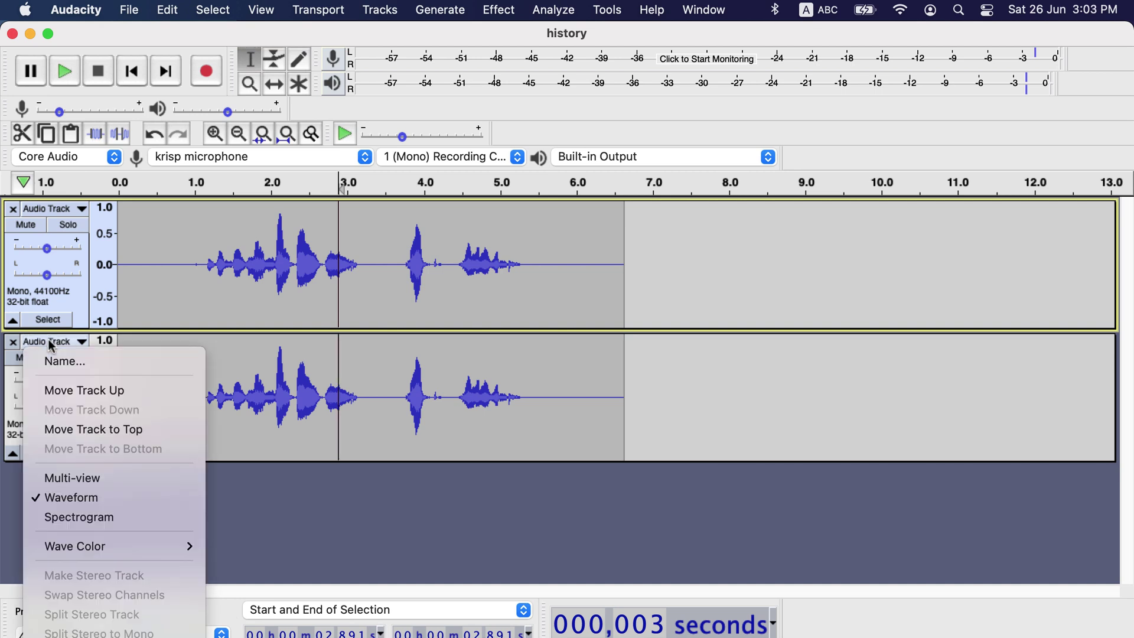
{"action": "left_click", "coordinate": [87, 367]}
{"action": "type", "text": "or"}
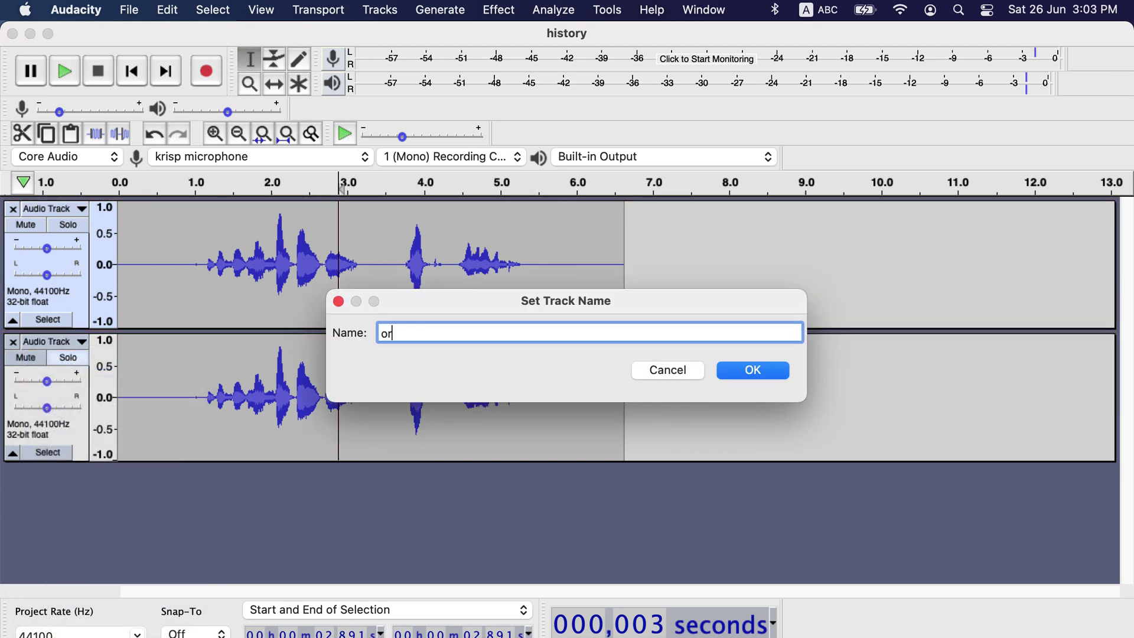
{"action": "type", "text": "ginal"}
{"action": "key", "text": "Return"}
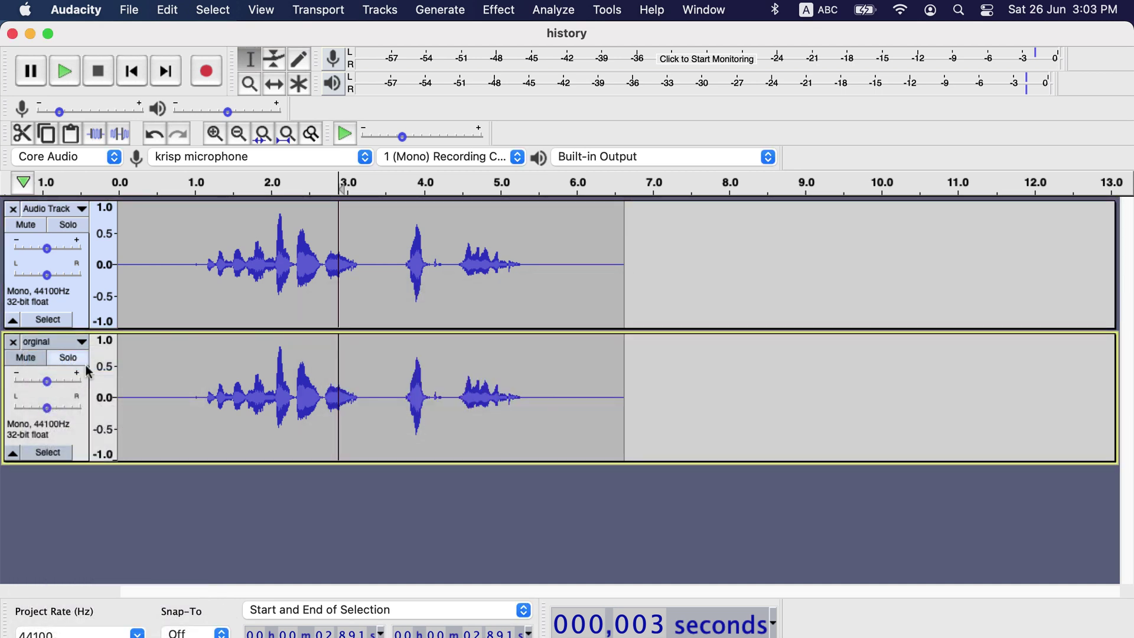
{"action": "left_click", "coordinate": [173, 291]}
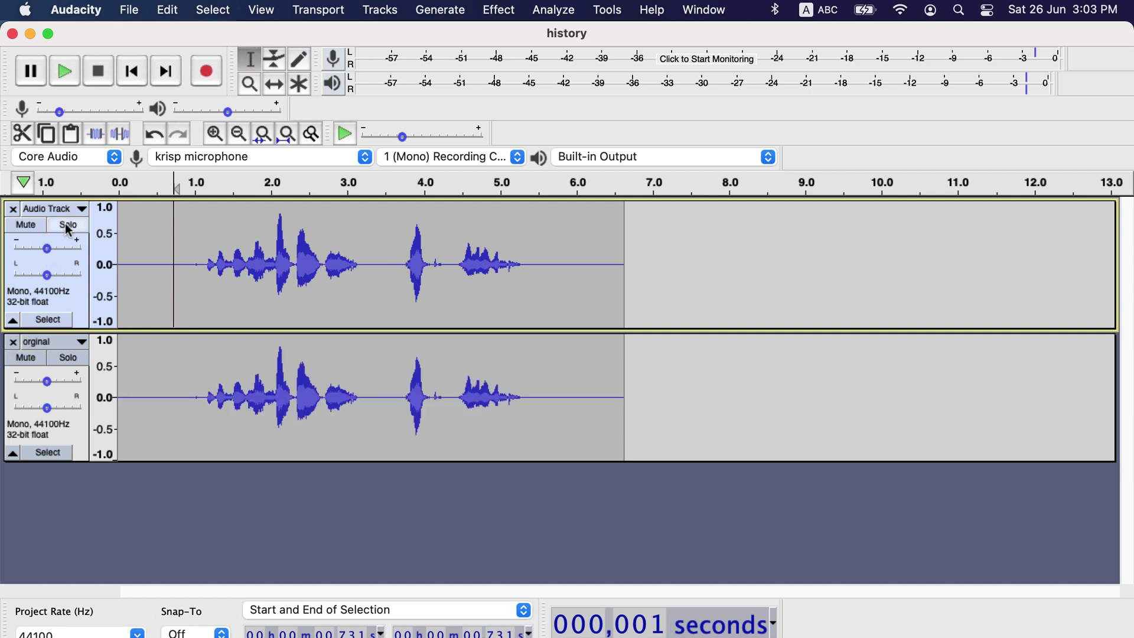
{"action": "left_click", "coordinate": [68, 226]}
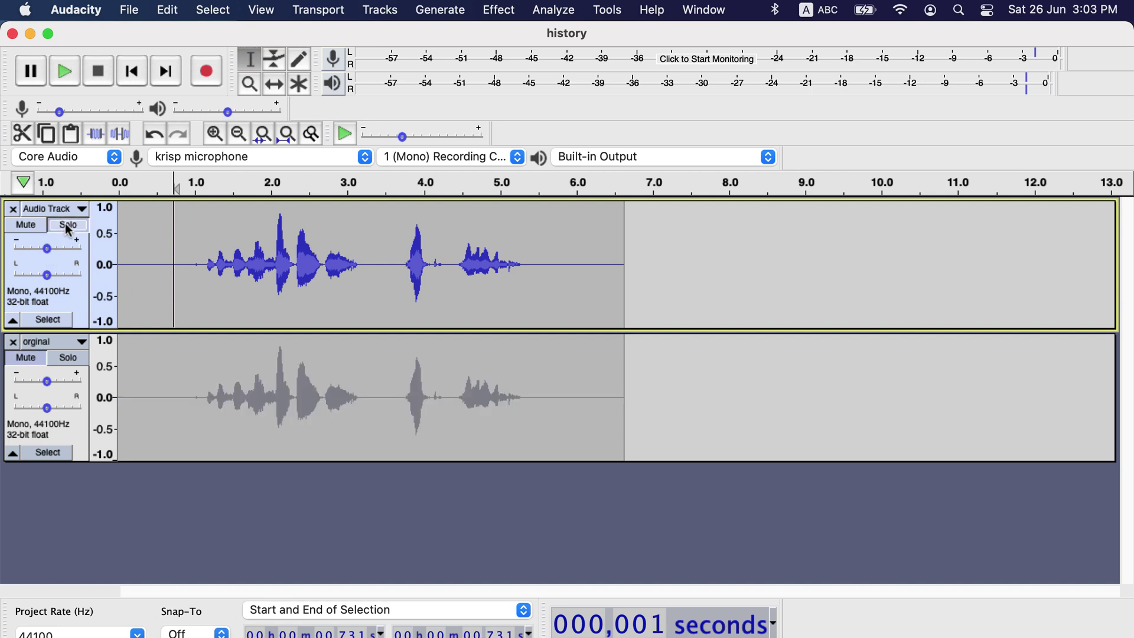
- Apply Normalize to the upper Audio Track's whole clip with a -1.0 dB peak amplitude
{"action": "double_click", "coordinate": [310, 284]}
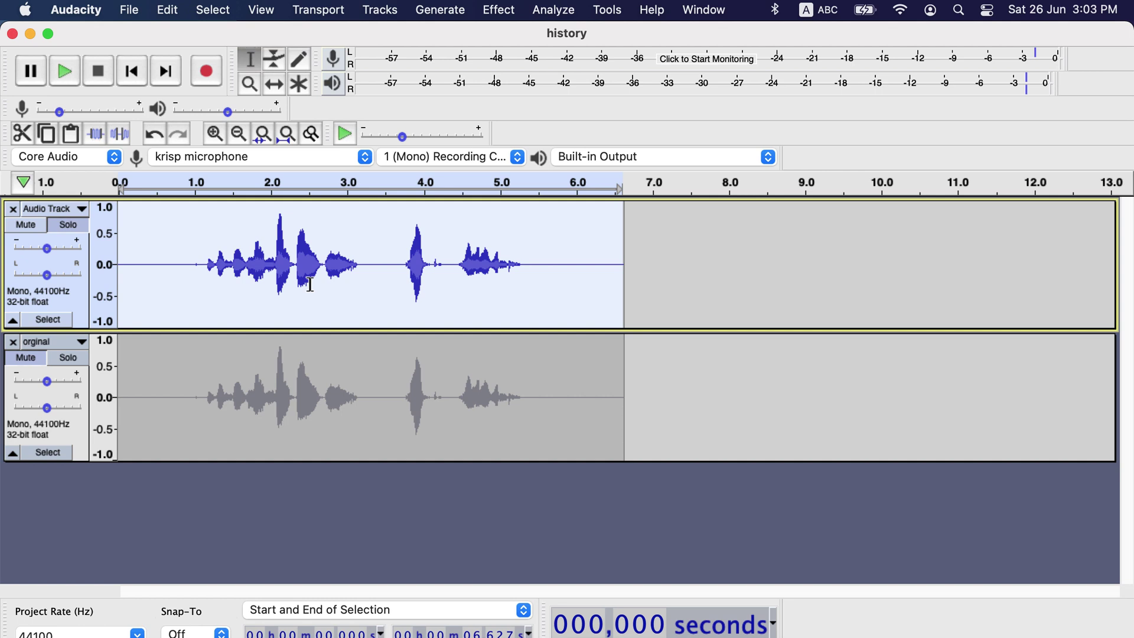
{"action": "left_click", "coordinate": [499, 10]}
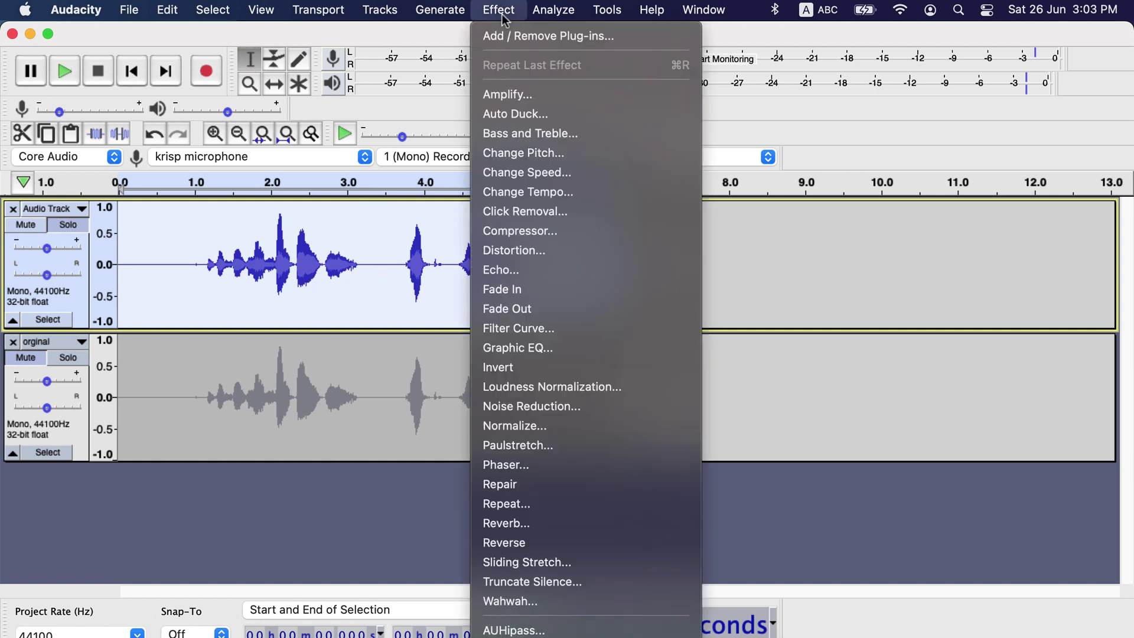
{"action": "left_click", "coordinate": [515, 426]}
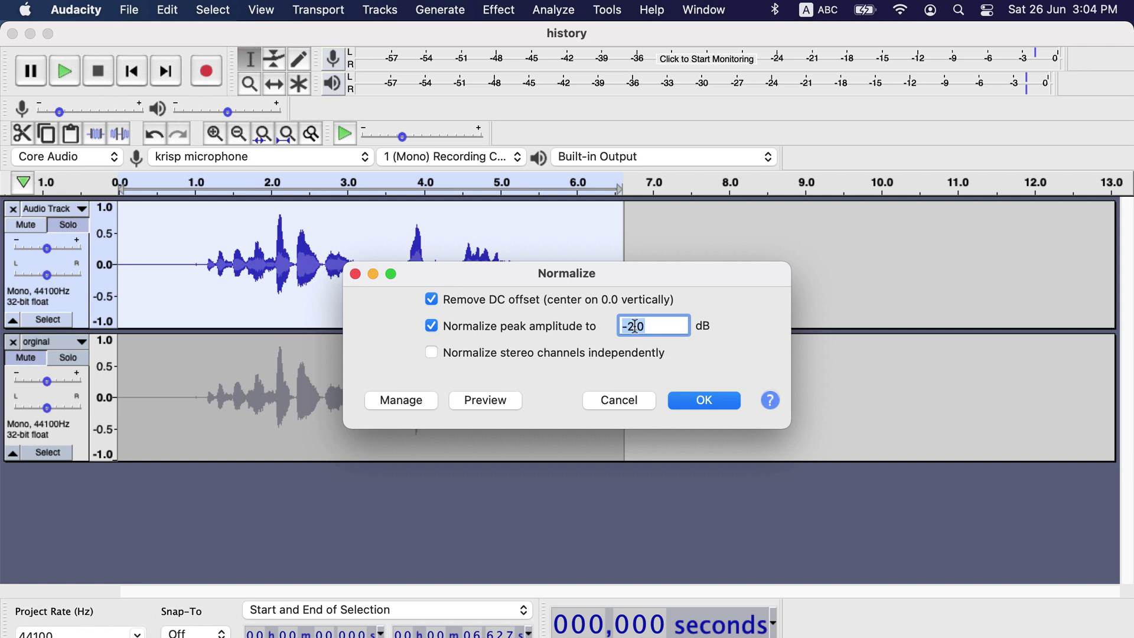
{"action": "left_click", "coordinate": [635, 327]}
{"action": "type", "text": "1"}
{"action": "left_click", "coordinate": [698, 400]}
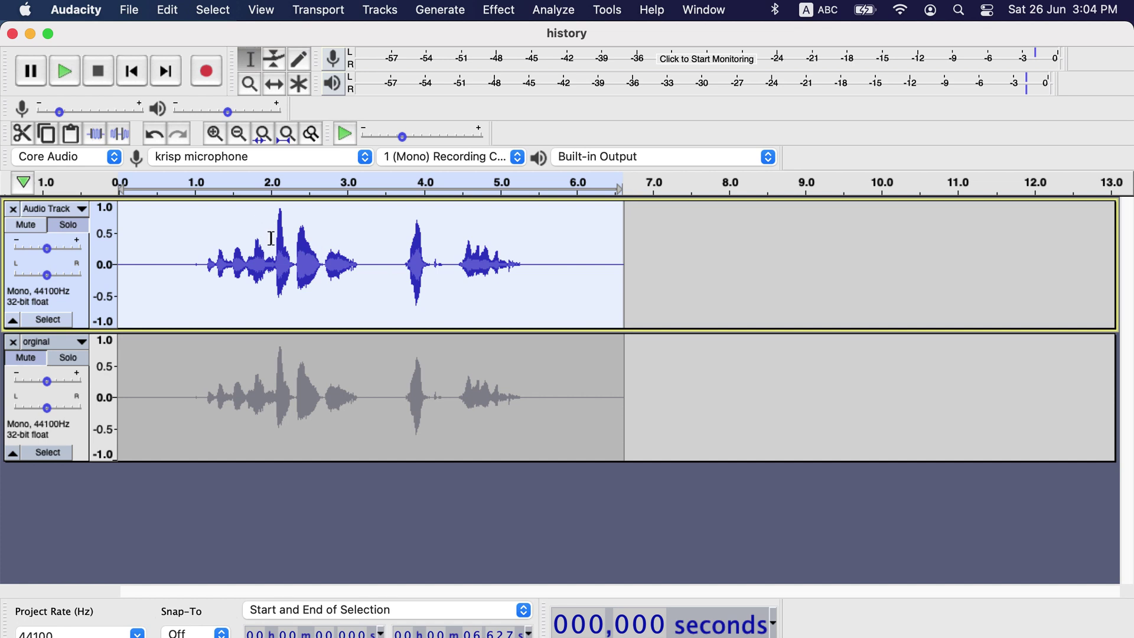
{"action": "left_click_drag", "start_coordinate": [273, 232], "coordinate": [288, 237]}
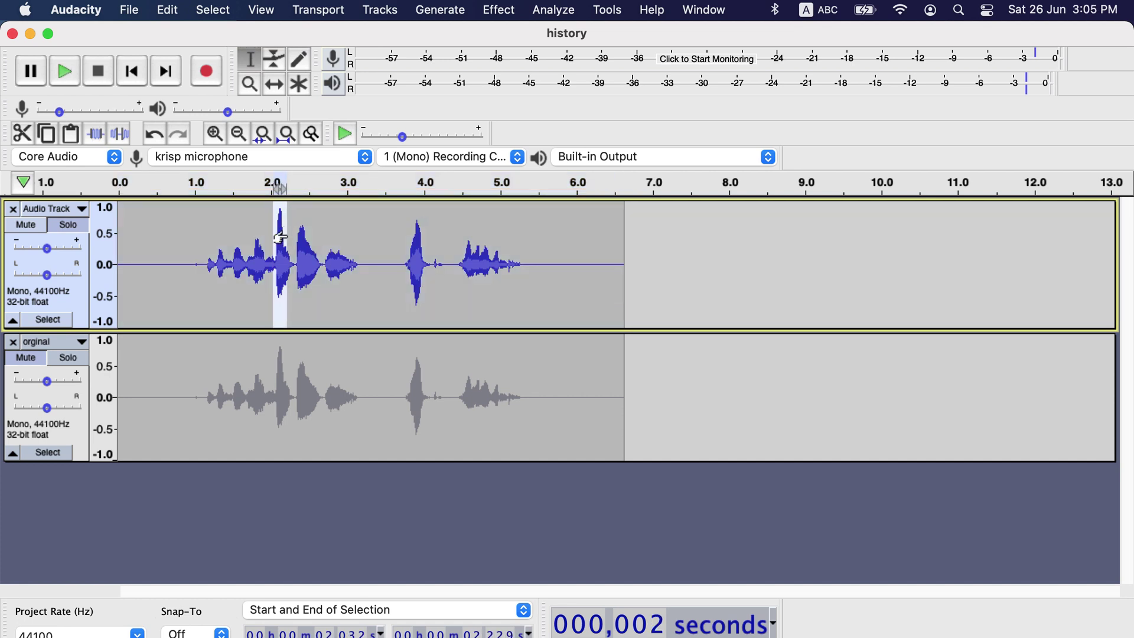
{"action": "left_click", "coordinate": [213, 258]}
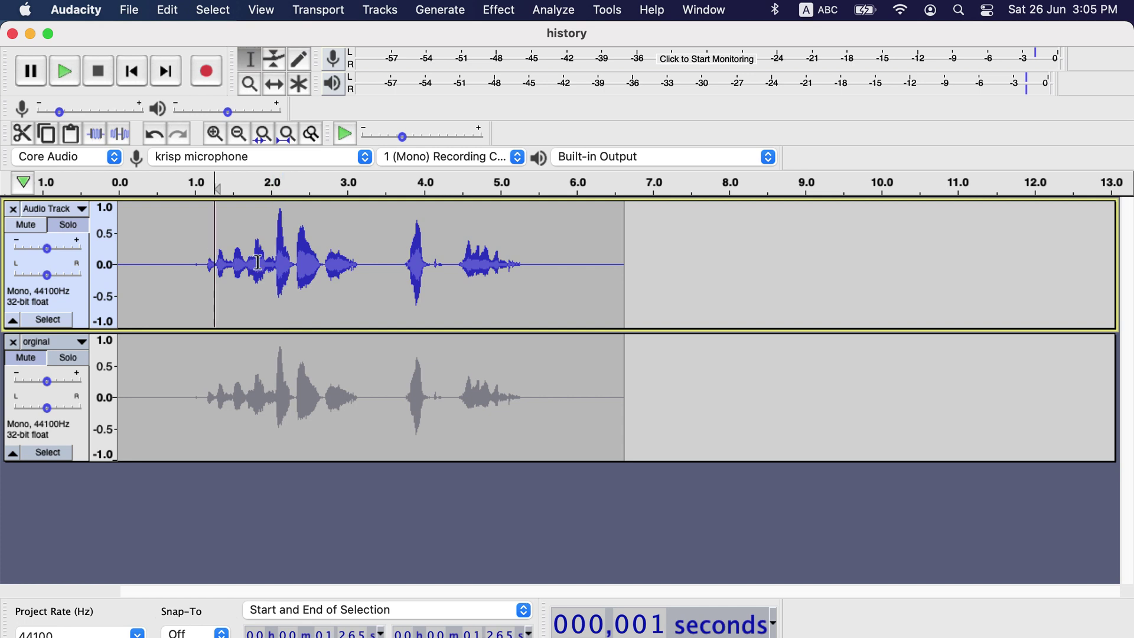
{"action": "left_click_drag", "start_coordinate": [260, 262], "coordinate": [178, 264]}
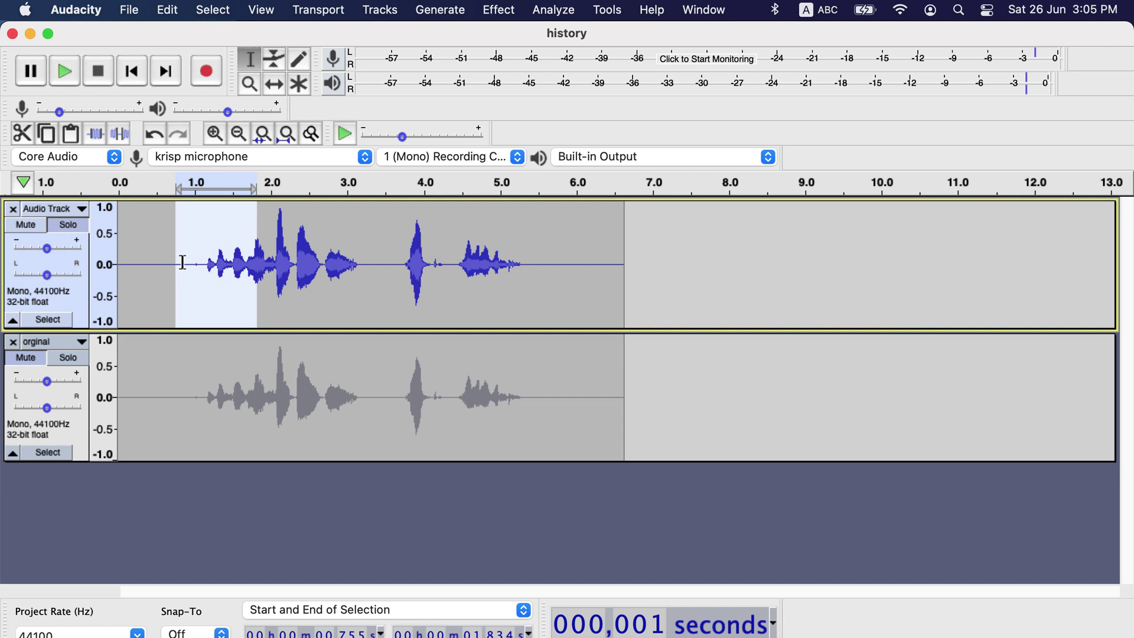
{"action": "left_click_drag", "start_coordinate": [280, 239], "coordinate": [294, 237]}
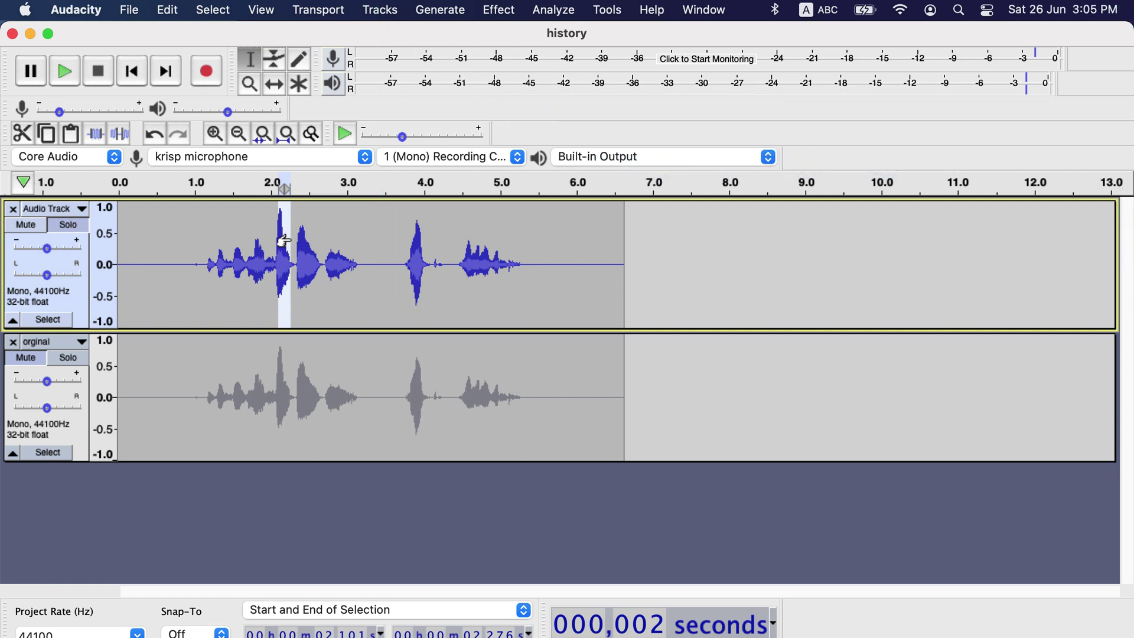
{"action": "double_click", "coordinate": [284, 241]}
- Solo the orginal track and duplicate its whole clip onto a new track
{"action": "left_click", "coordinate": [284, 242]}
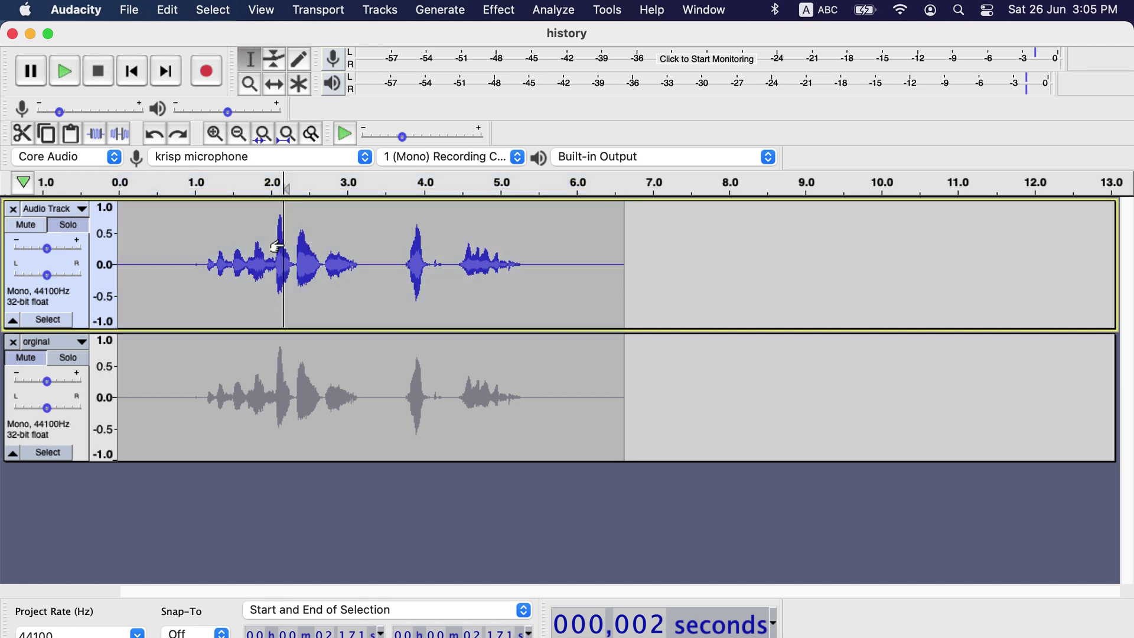
{"action": "left_click", "coordinate": [69, 358]}
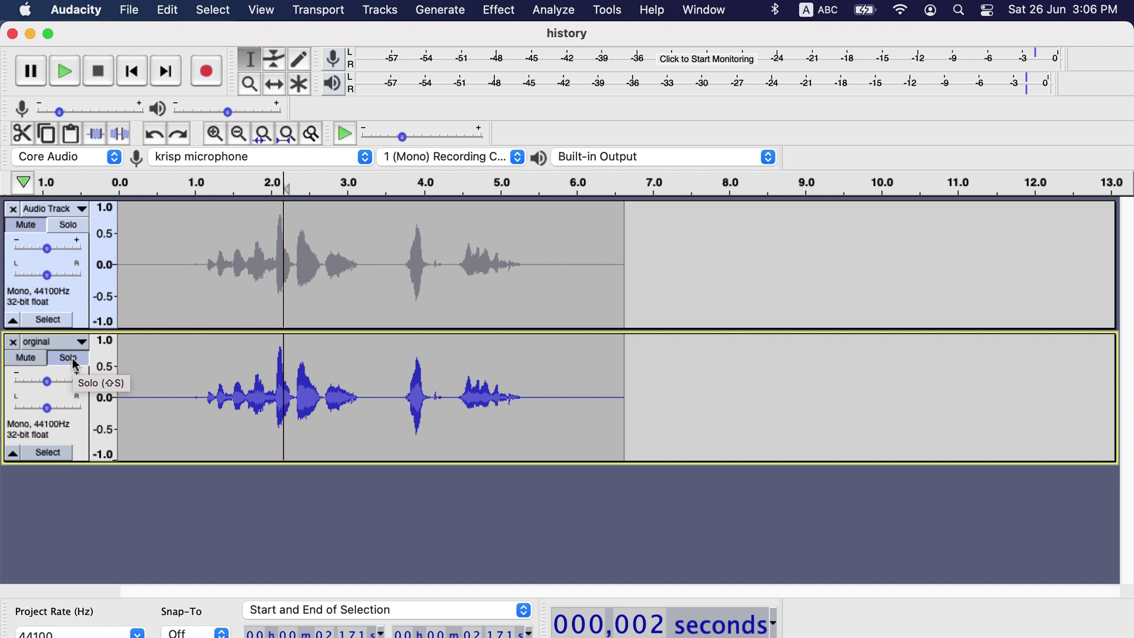
{"action": "double_click", "coordinate": [208, 378]}
{"action": "key", "text": "space"}
{"action": "key", "text": "super+d"}
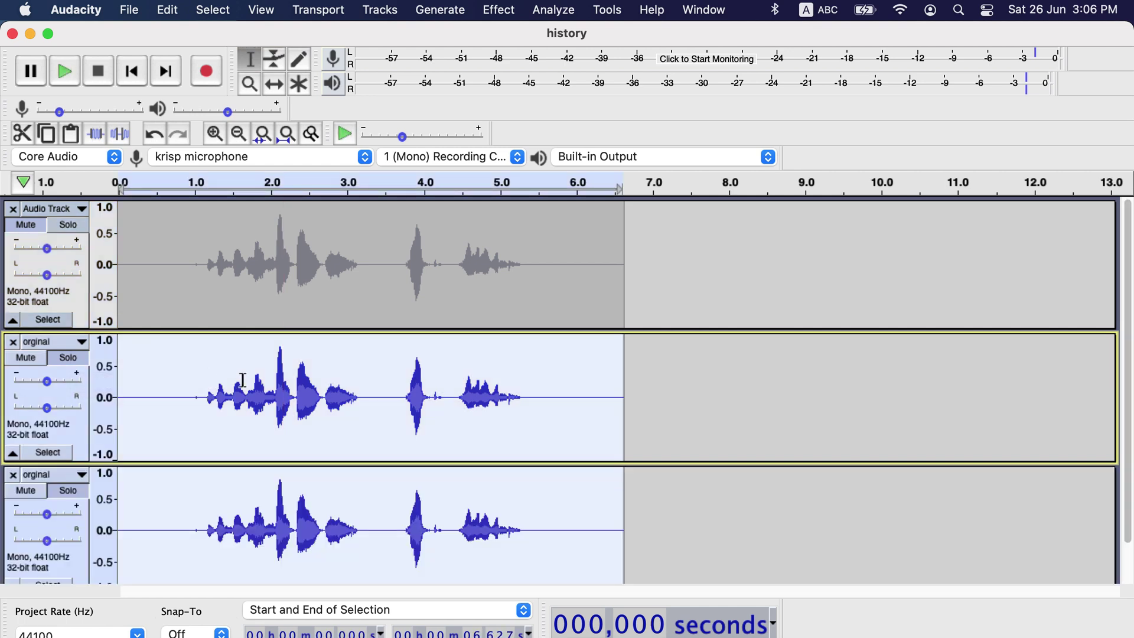
- Rename the middle track to 'limter', turn its solo off, and select its clip
{"action": "left_click", "coordinate": [243, 381]}
{"action": "left_click", "coordinate": [81, 341]}
{"action": "left_click", "coordinate": [79, 361]}
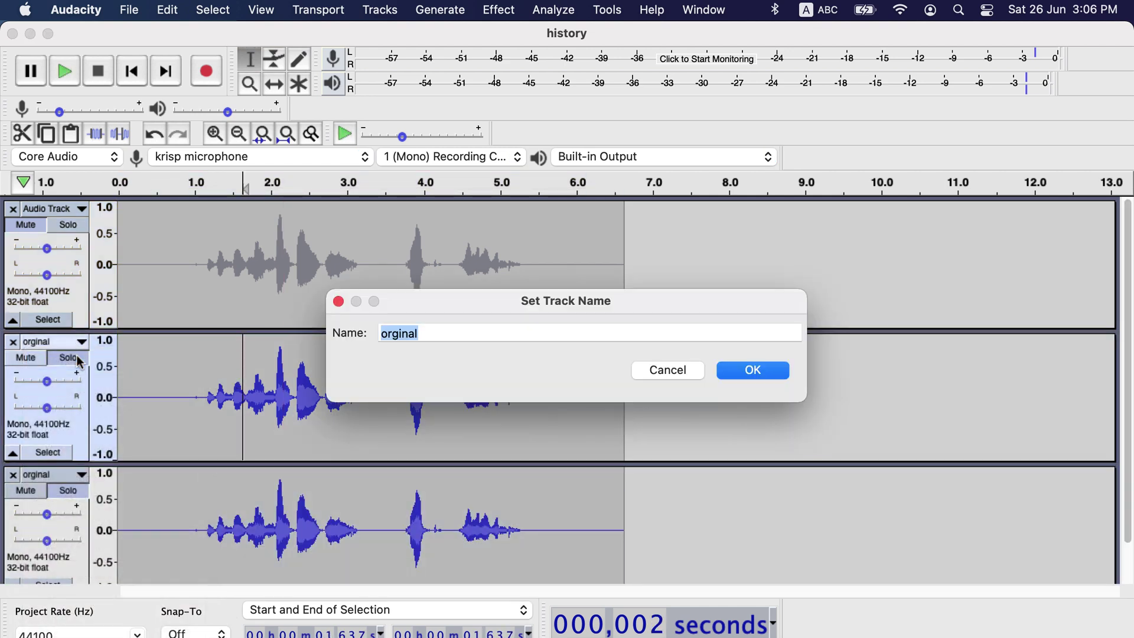
{"action": "type", "text": "limter"}
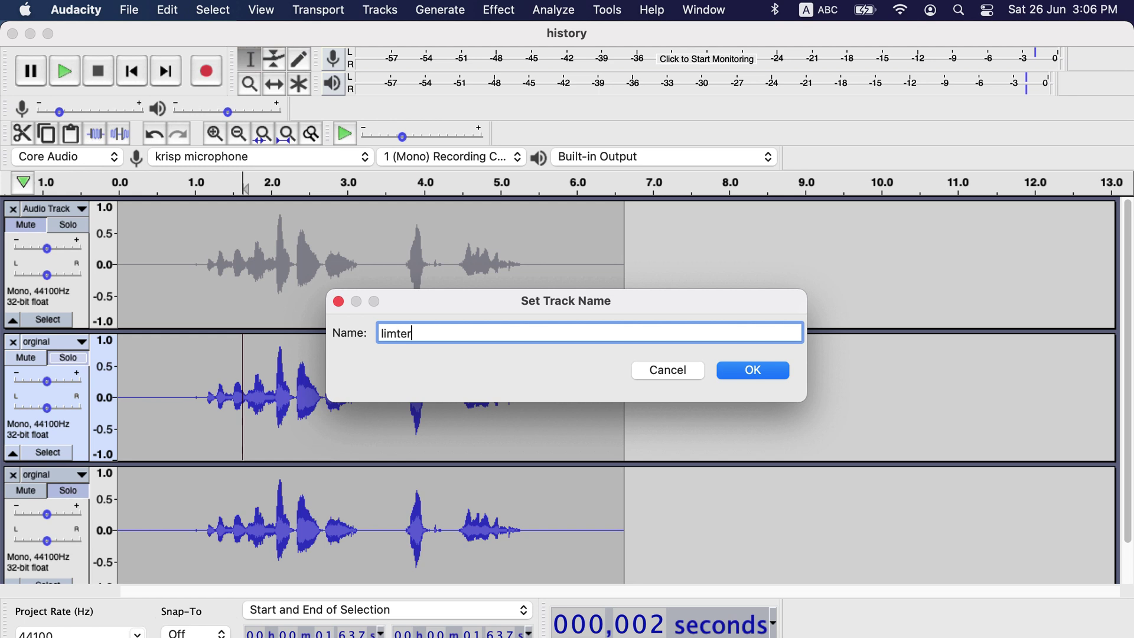
{"action": "key", "text": "Return"}
{"action": "left_click", "coordinate": [68, 359]}
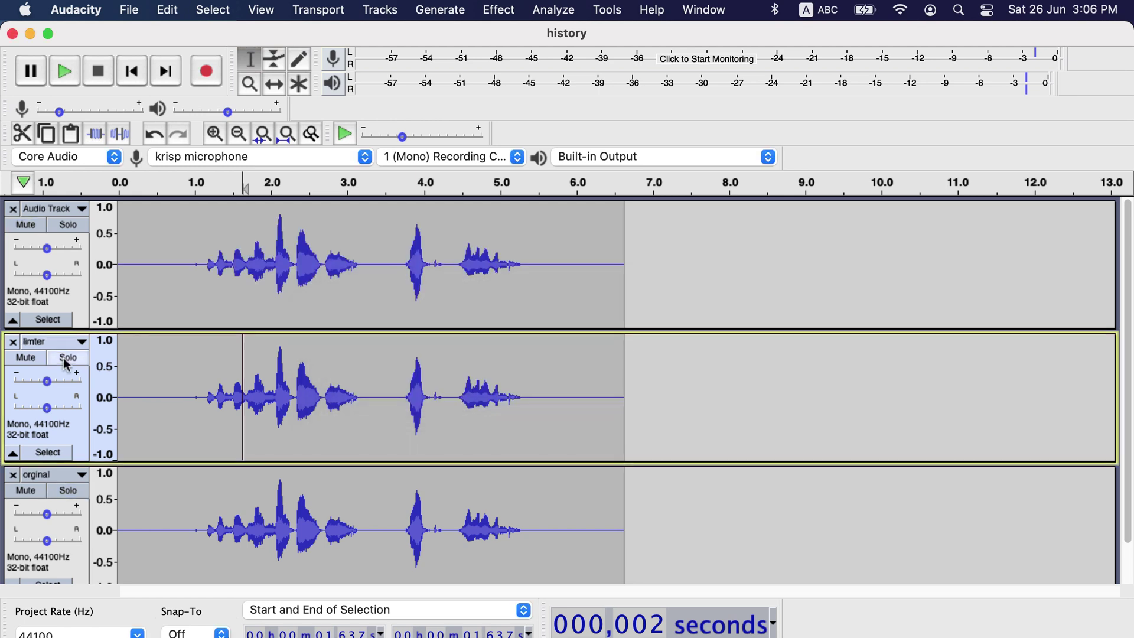
{"action": "double_click", "coordinate": [278, 376]}
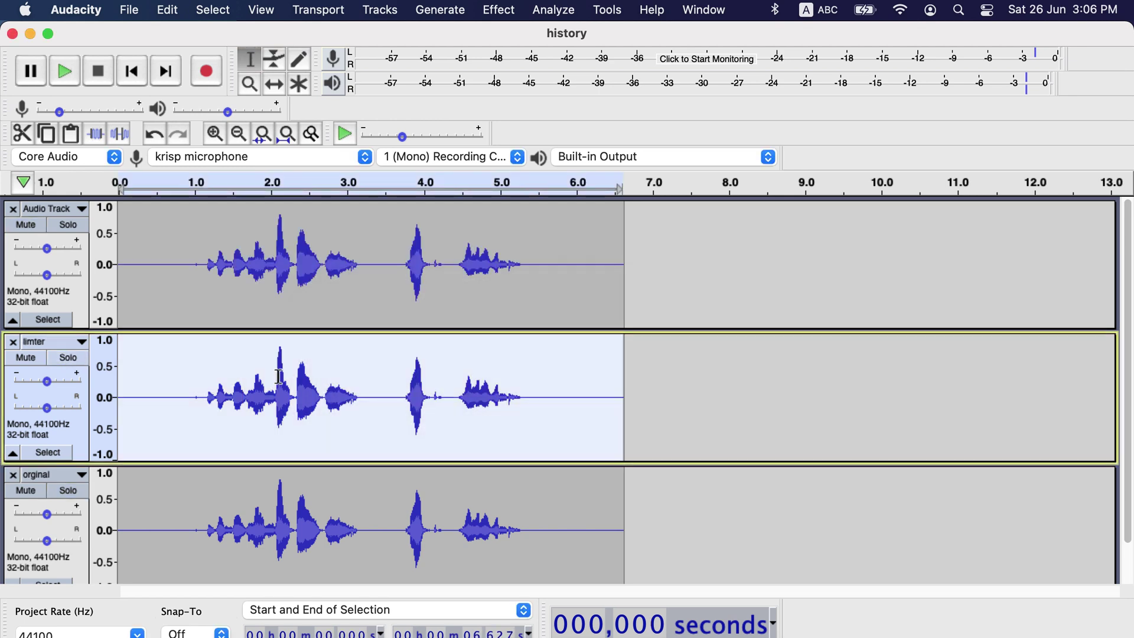
- Apply the Limiter effect to the limter clip as a Hard Limit at -10 dB
{"action": "left_click", "coordinate": [499, 10]}
{"action": "scroll", "coordinate": [538, 330], "scroll_direction": "down", "scroll_amount": 10}
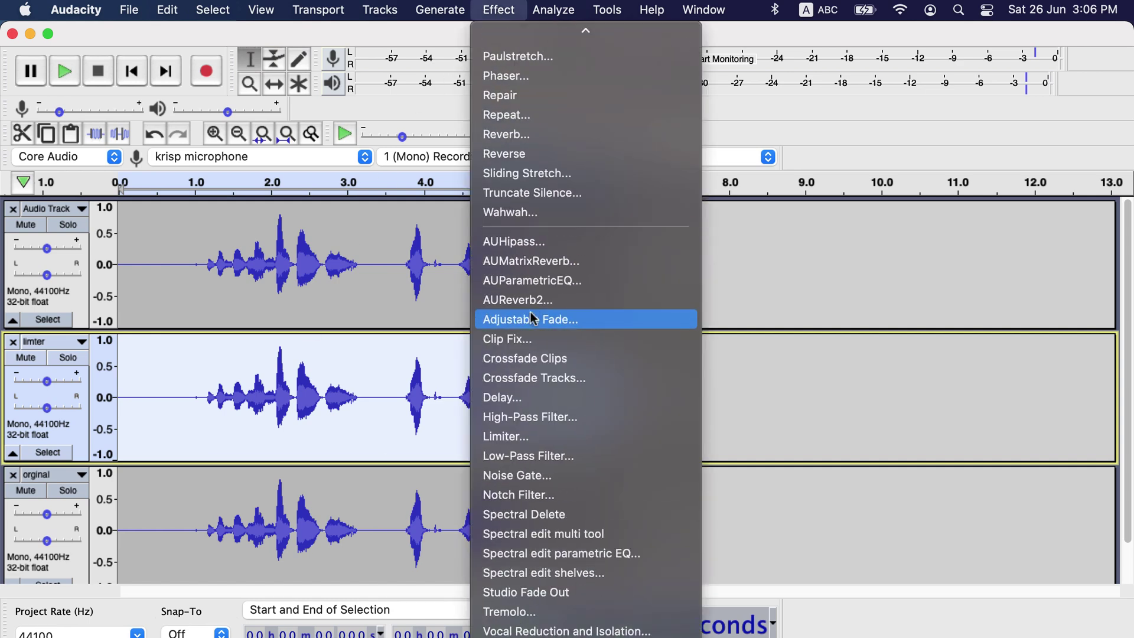
{"action": "left_click", "coordinate": [526, 437]}
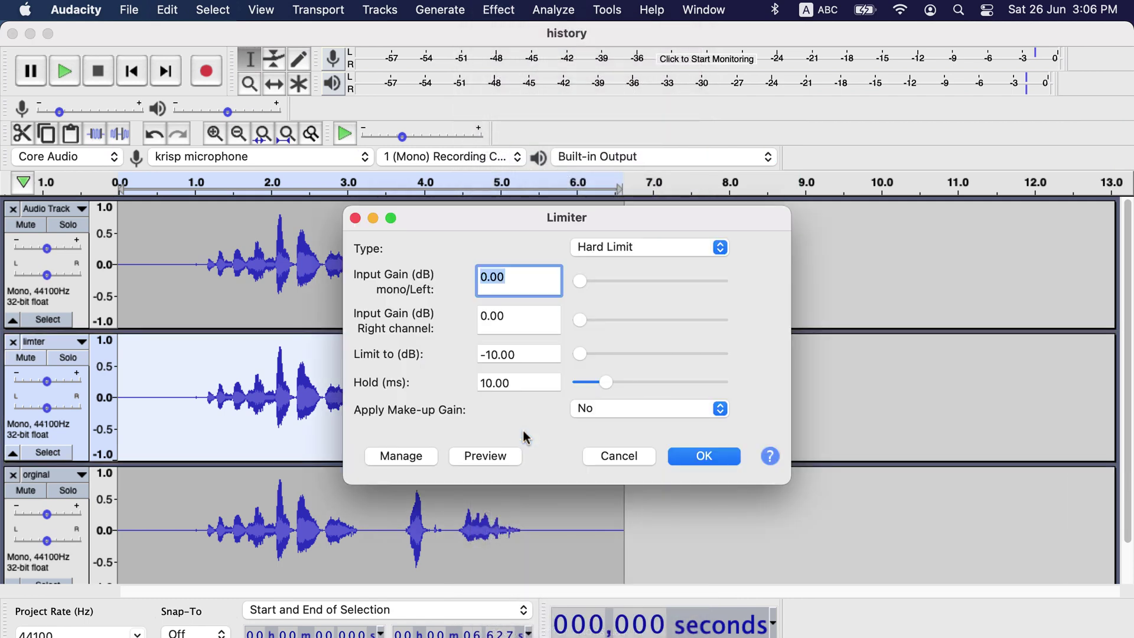
{"action": "left_click", "coordinate": [617, 251]}
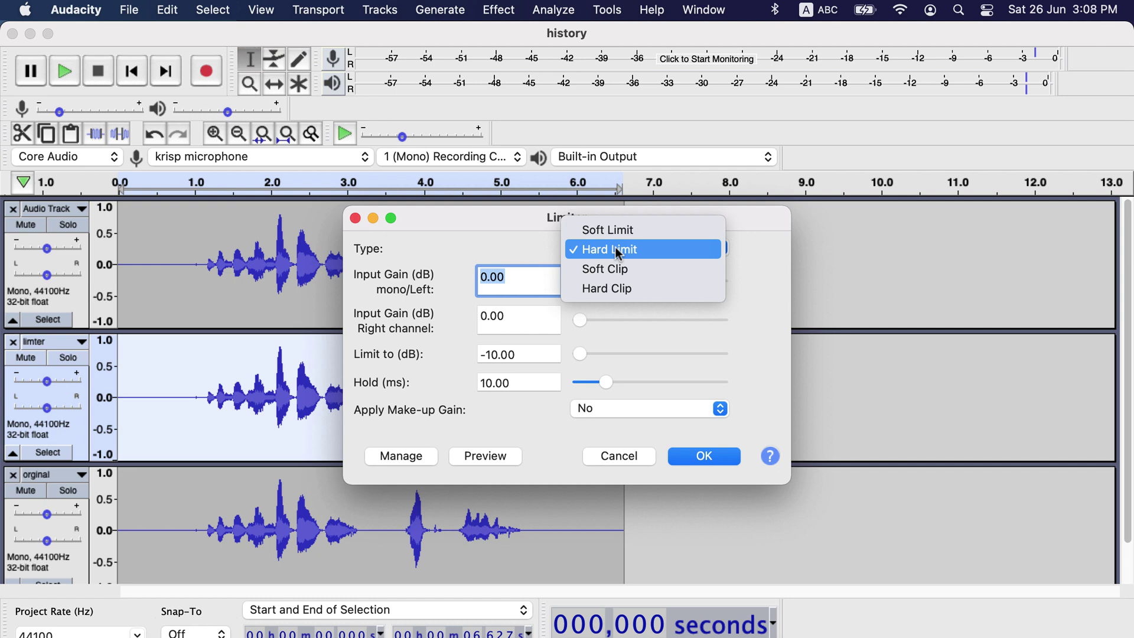
{"action": "left_click", "coordinate": [618, 253]}
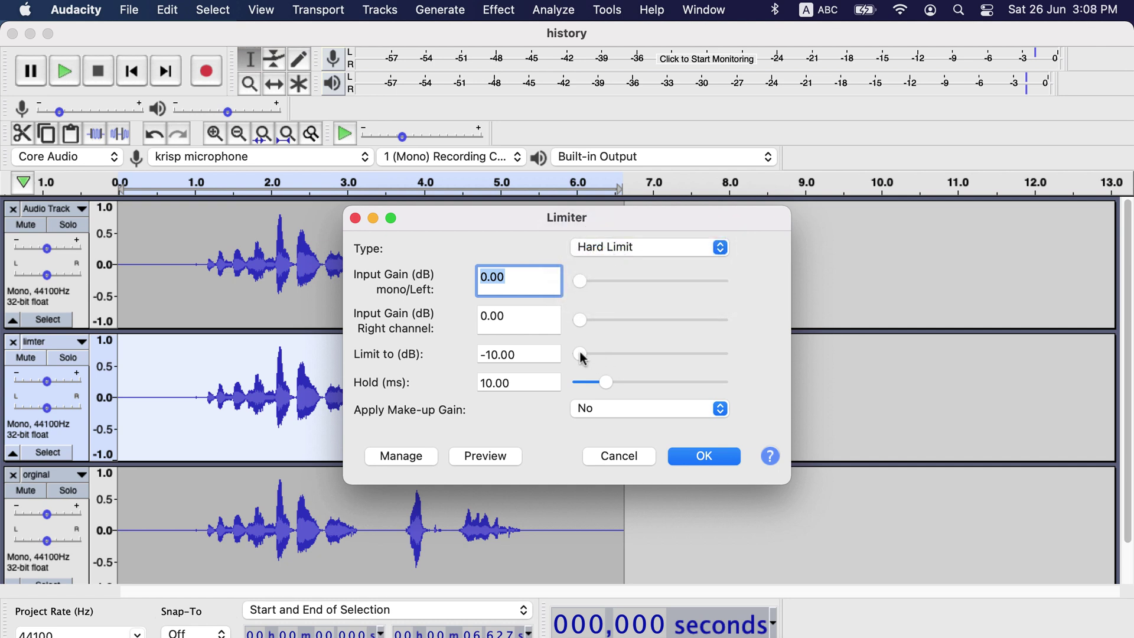
{"action": "mouse_move", "coordinate": [582, 356]}
{"action": "left_mouse_down"}
{"action": "mouse_move", "coordinate": [735, 359]}
{"action": "mouse_move", "coordinate": [562, 352]}
{"action": "left_mouse_up"}
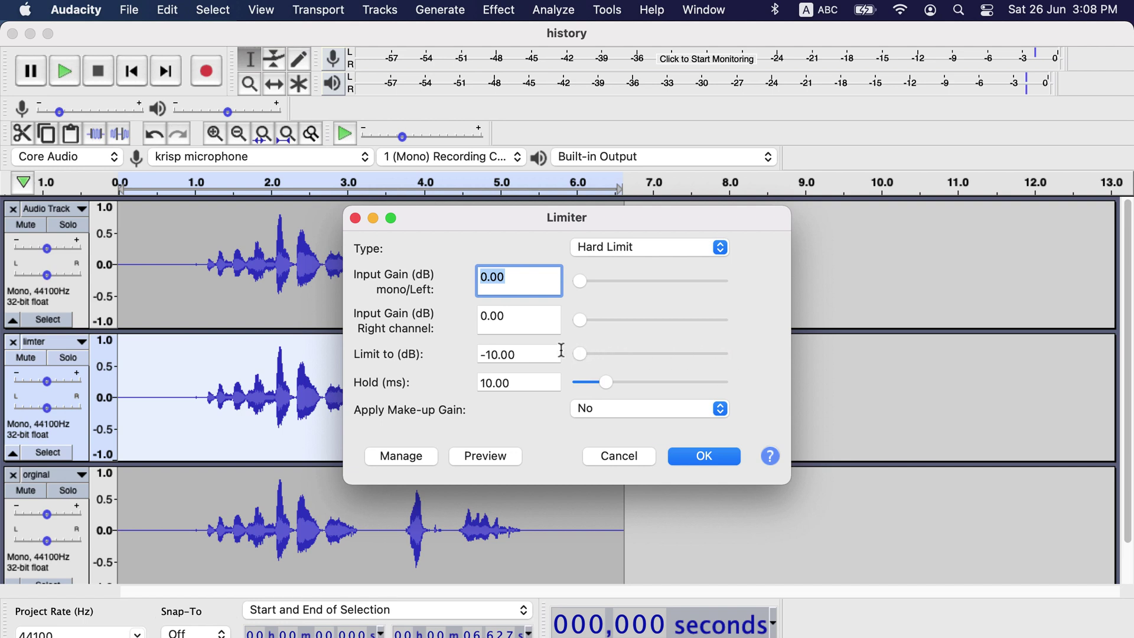
{"action": "left_click", "coordinate": [700, 456]}
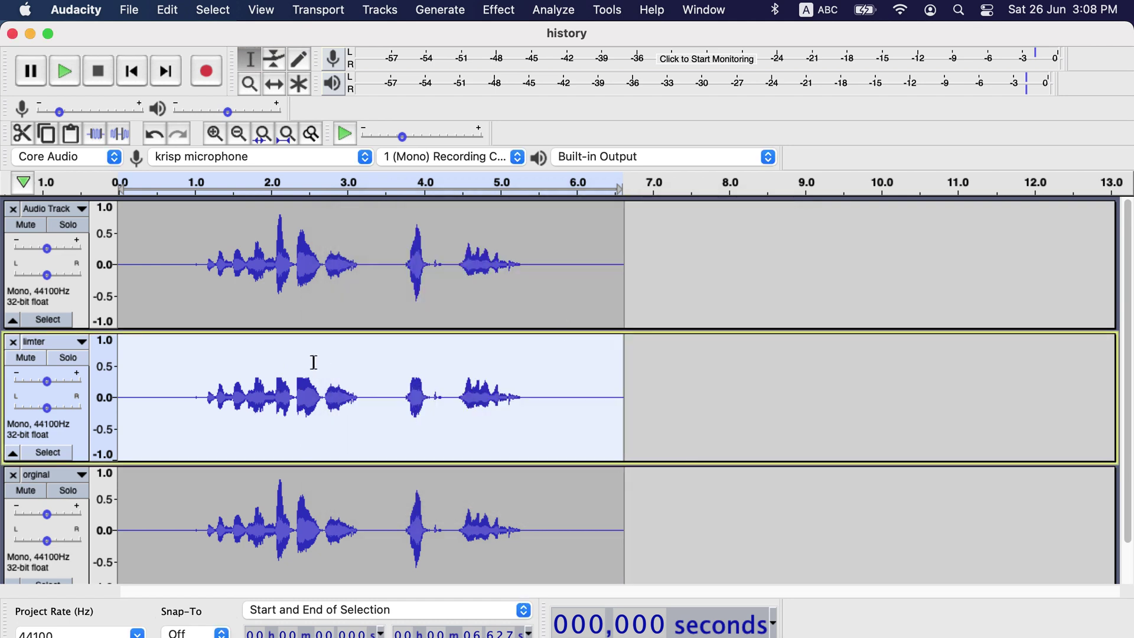
{"action": "left_click", "coordinate": [289, 384]}
{"action": "left_click_drag", "start_coordinate": [292, 384], "coordinate": [327, 387]}
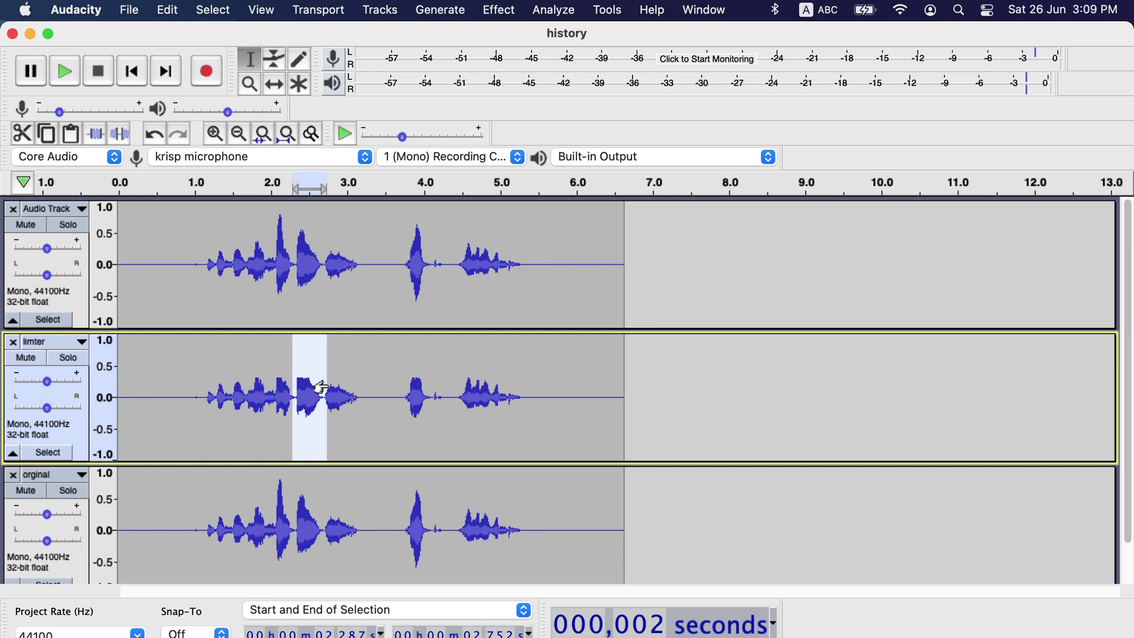
- Normalize the whole limited limter clip with the default Normalize settings
{"action": "double_click", "coordinate": [321, 387]}
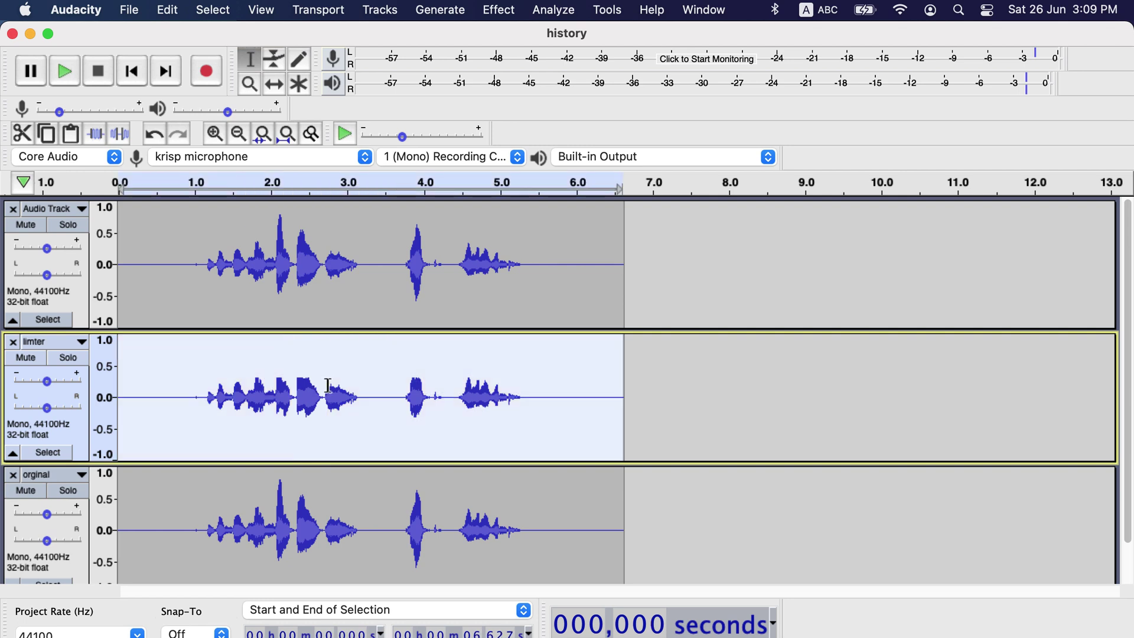
{"action": "left_click", "coordinate": [499, 13]}
{"action": "left_click", "coordinate": [511, 425]}
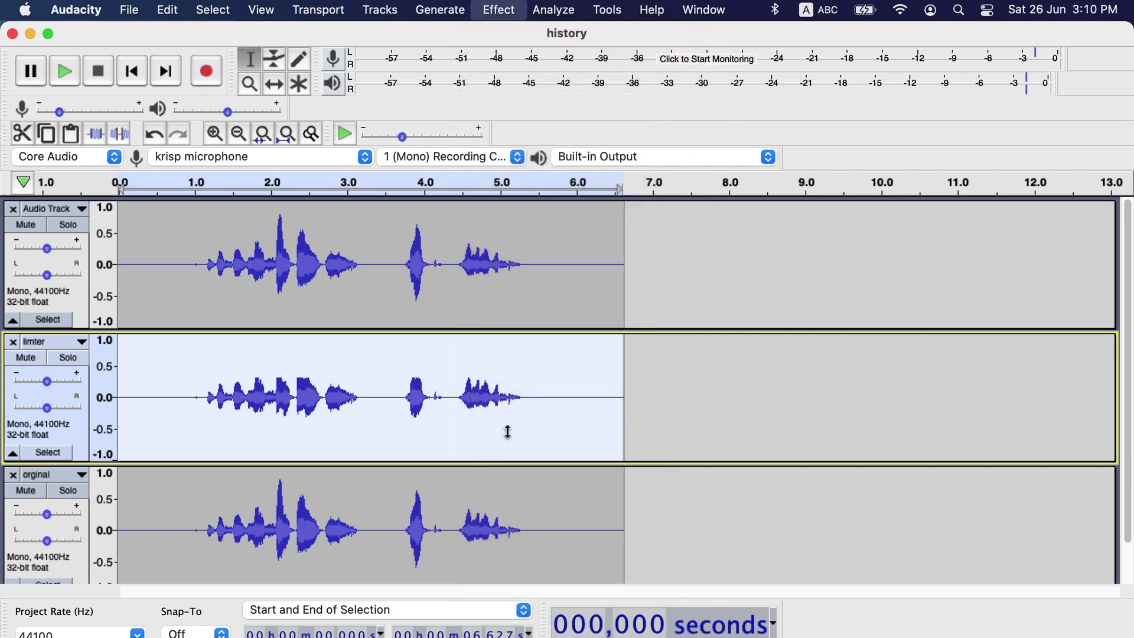
{"action": "left_click", "coordinate": [709, 399]}
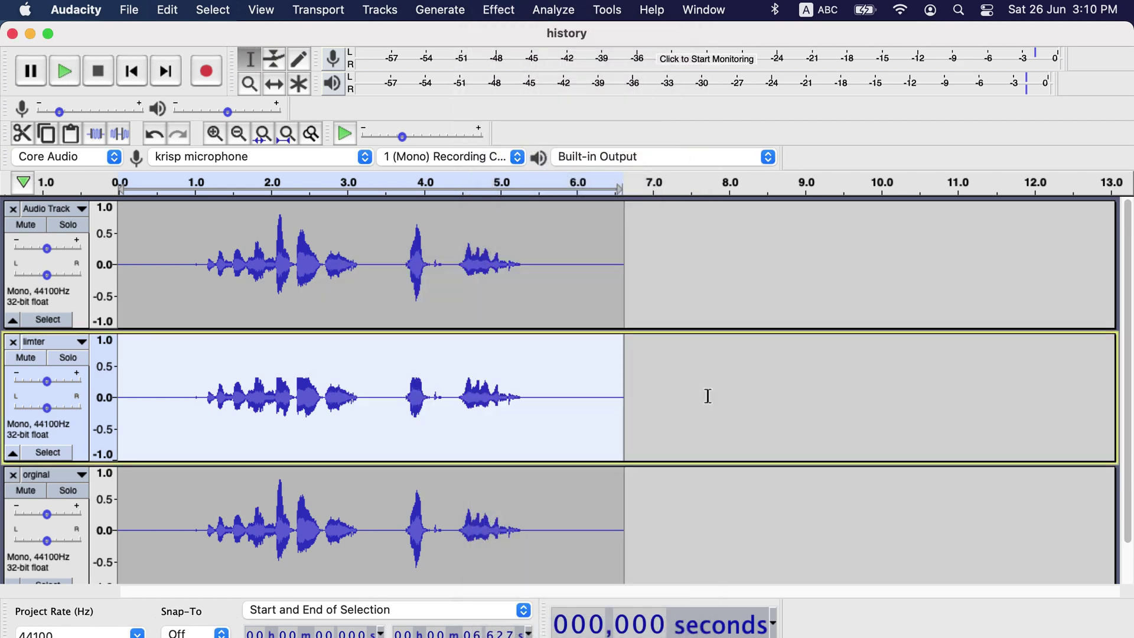
{"action": "left_click", "coordinate": [183, 373]}
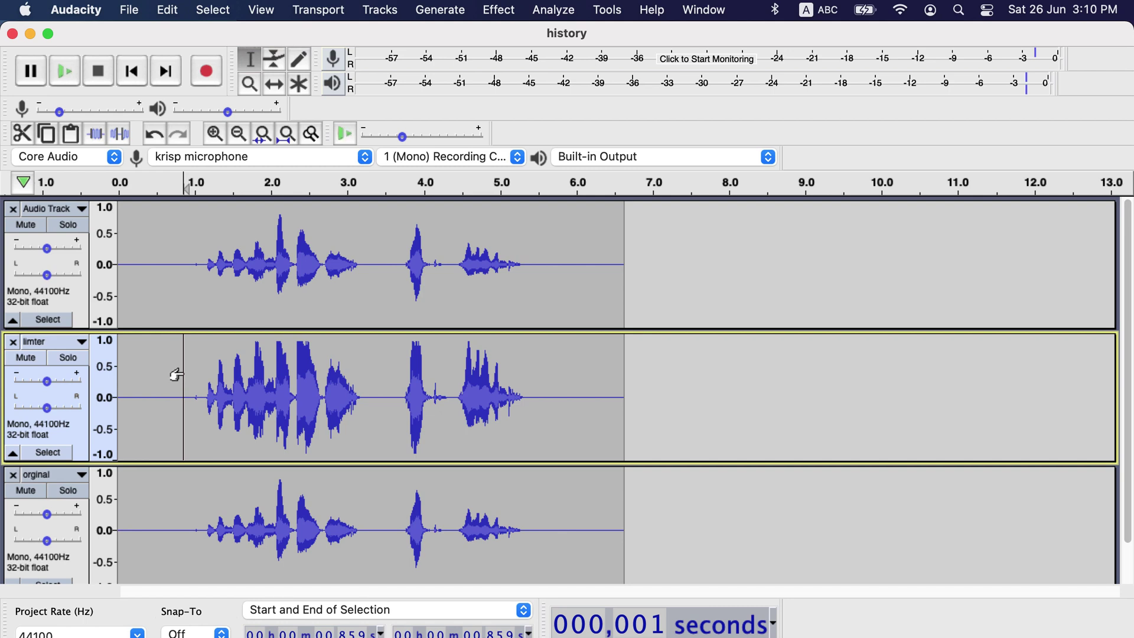
- Undo the normalization and re-normalize the limter clip at -1.0 dB
{"action": "key", "text": "super+z"}
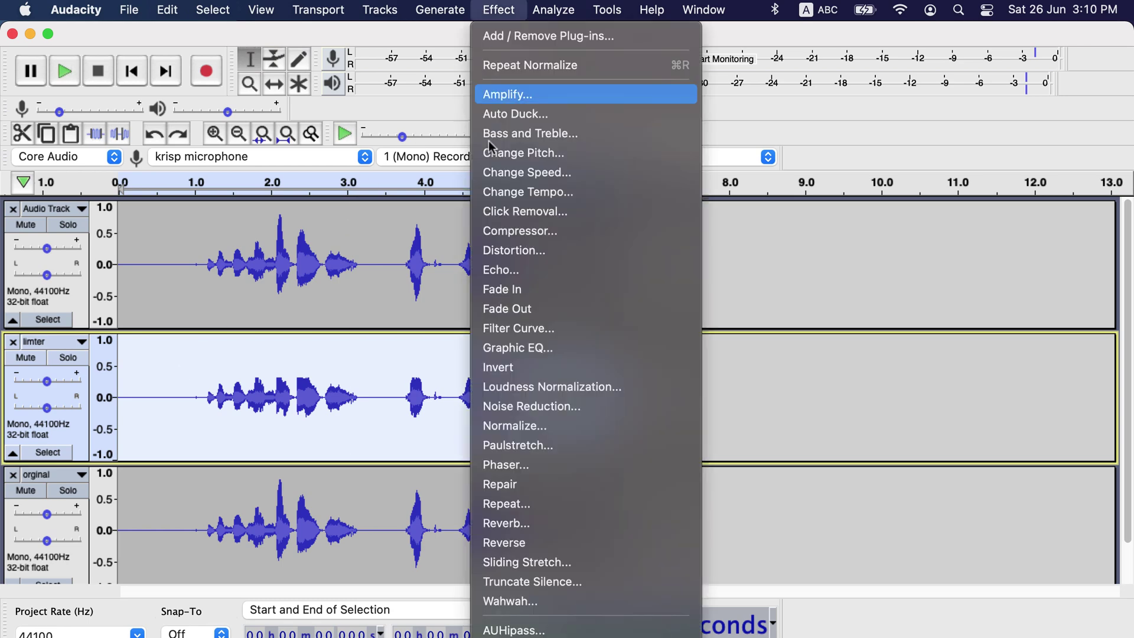
{"action": "left_click", "coordinate": [488, 428]}
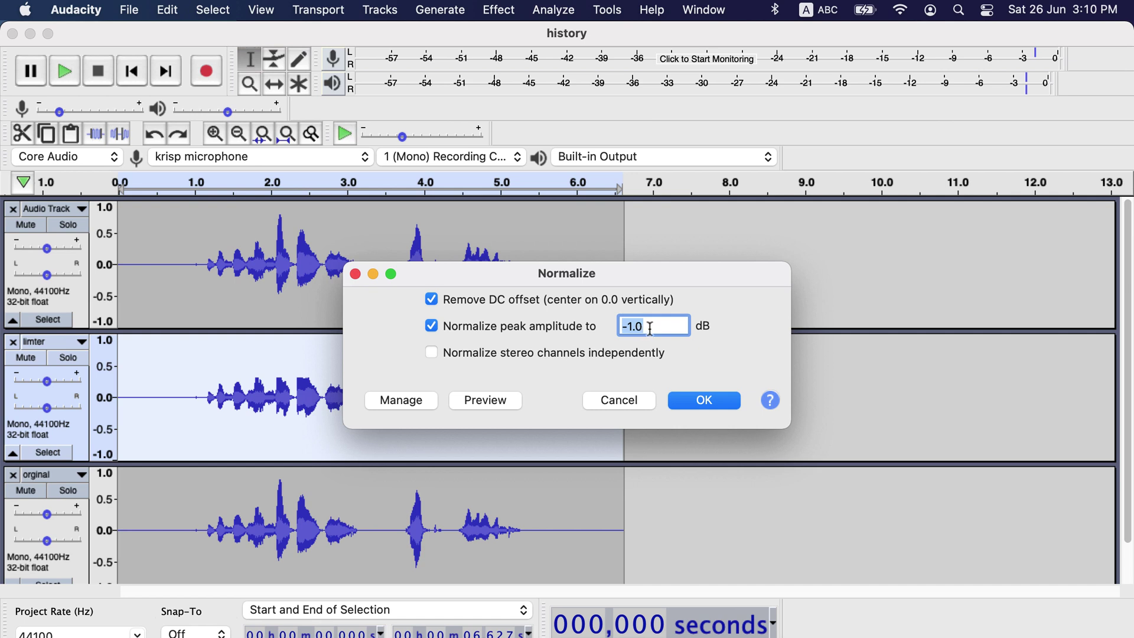
{"action": "left_click", "coordinate": [651, 328]}
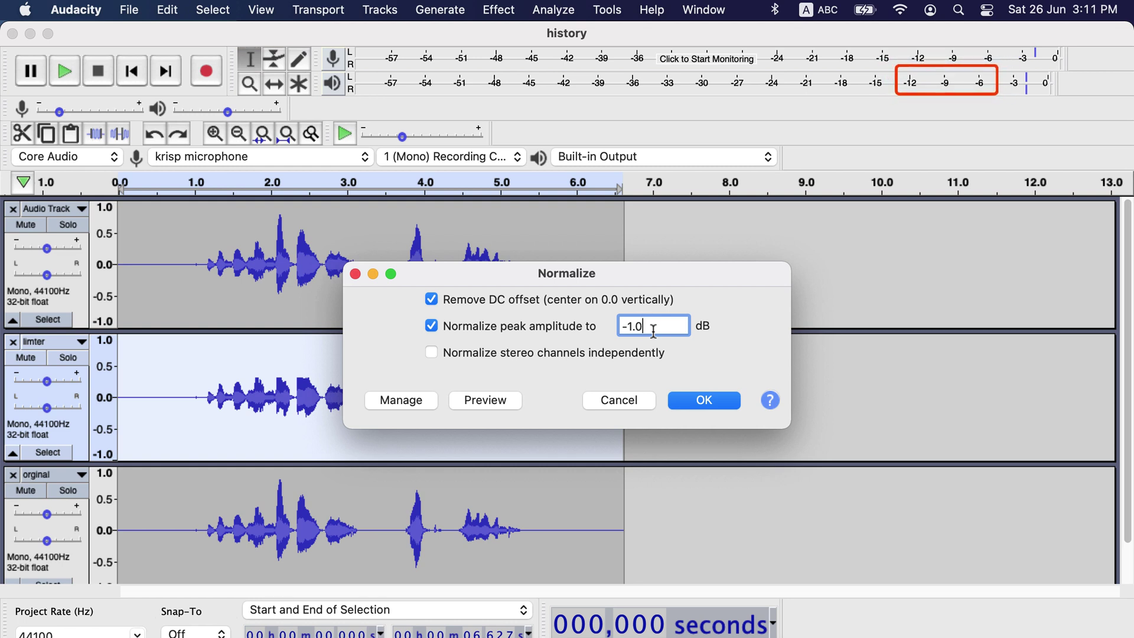
{"action": "left_click", "coordinate": [706, 402]}
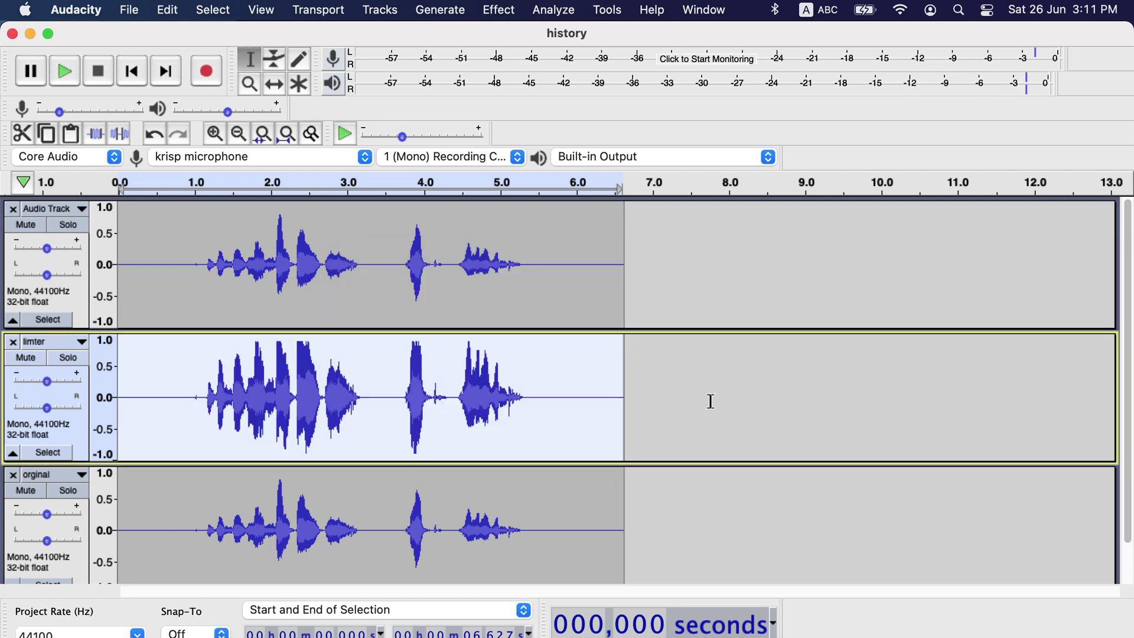
- Solo the limter track and play it from near the clip start
{"action": "left_click", "coordinate": [68, 357]}
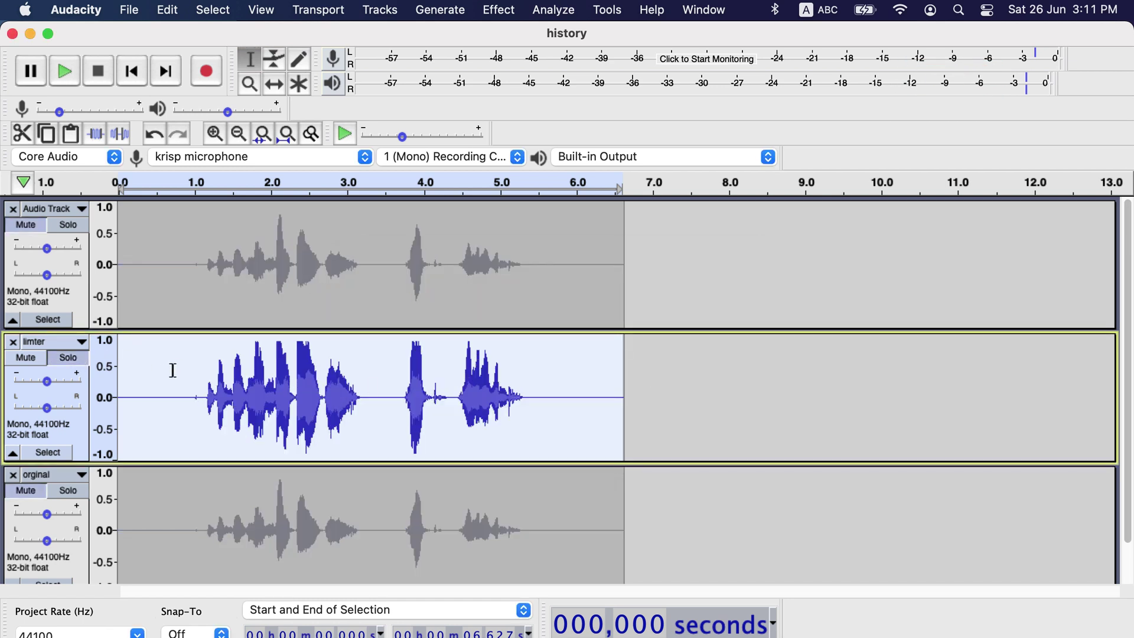
{"action": "left_click", "coordinate": [172, 371]}
{"action": "key", "text": "space"}
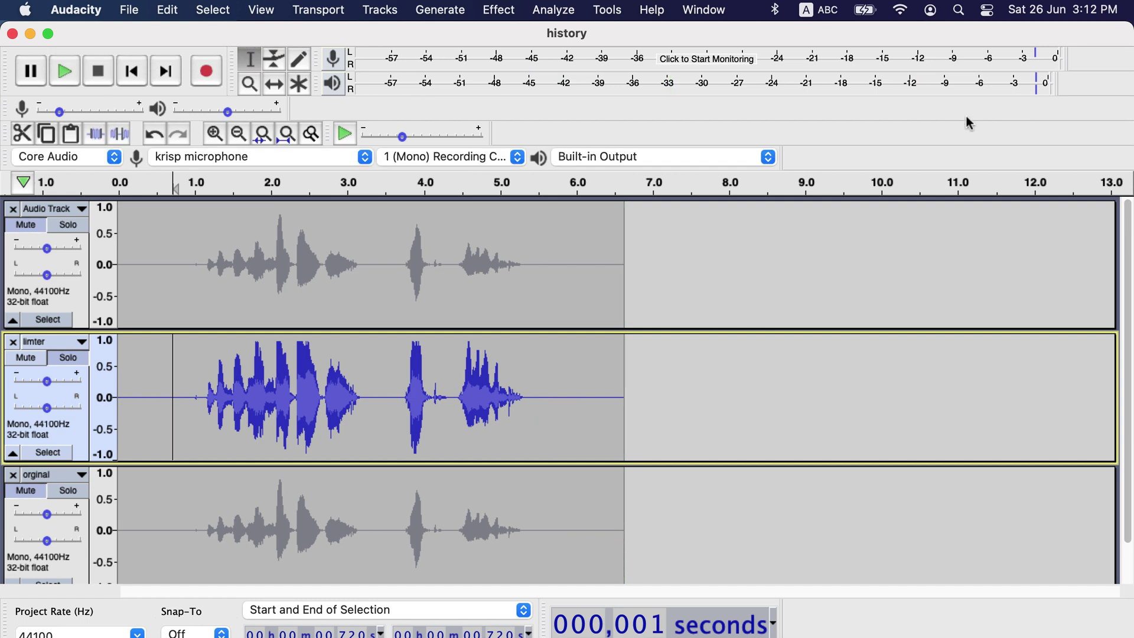
- Undo, normalize the limter clip again at -1.0 dB, and play it back
{"action": "key", "text": "super+z"}
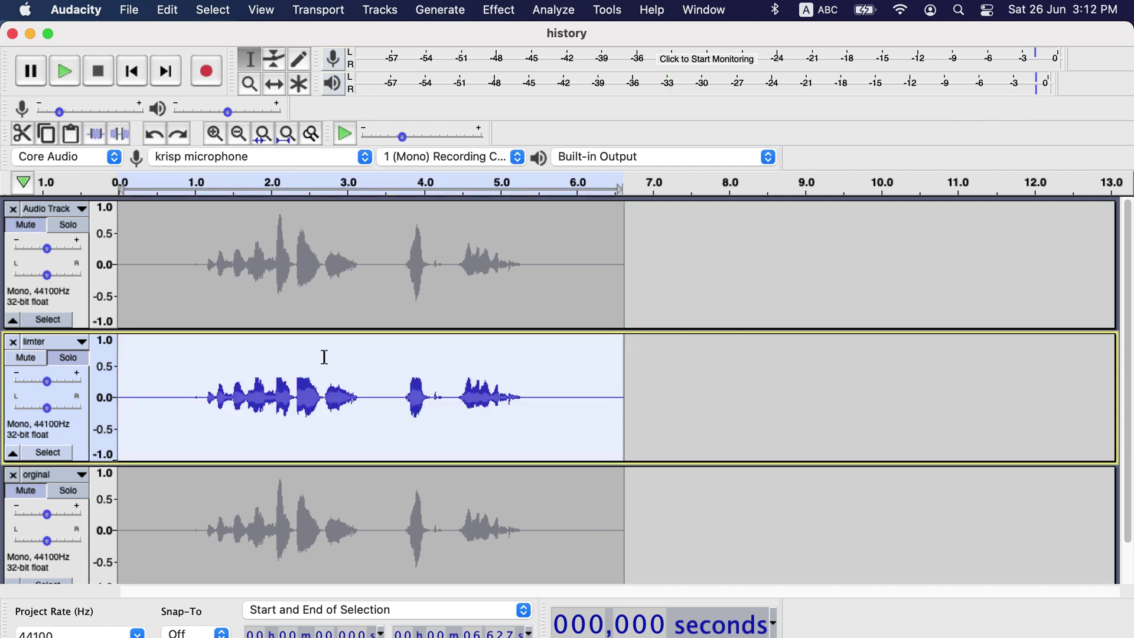
{"action": "left_click", "coordinate": [513, 10]}
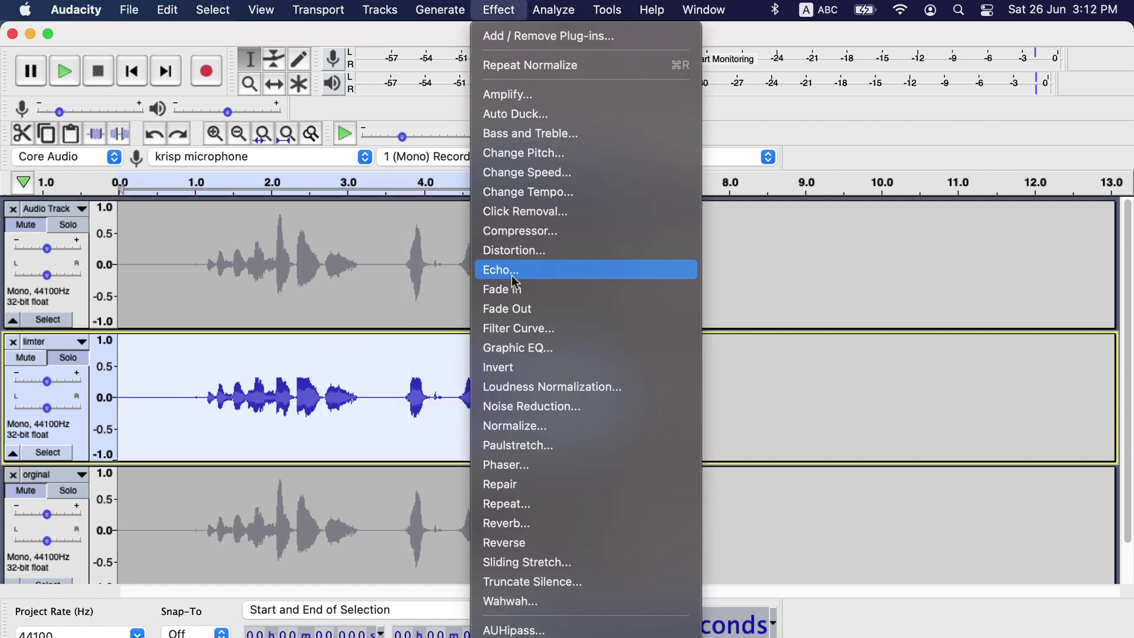
{"action": "left_click", "coordinate": [512, 426]}
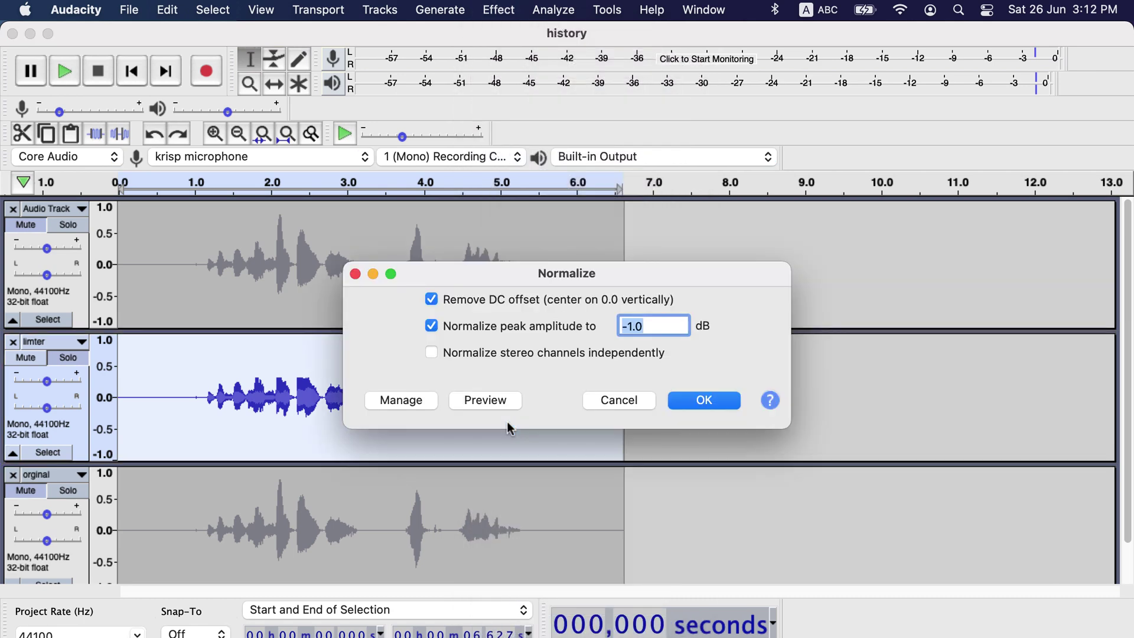
{"action": "left_click", "coordinate": [632, 327]}
{"action": "left_click", "coordinate": [736, 408]}
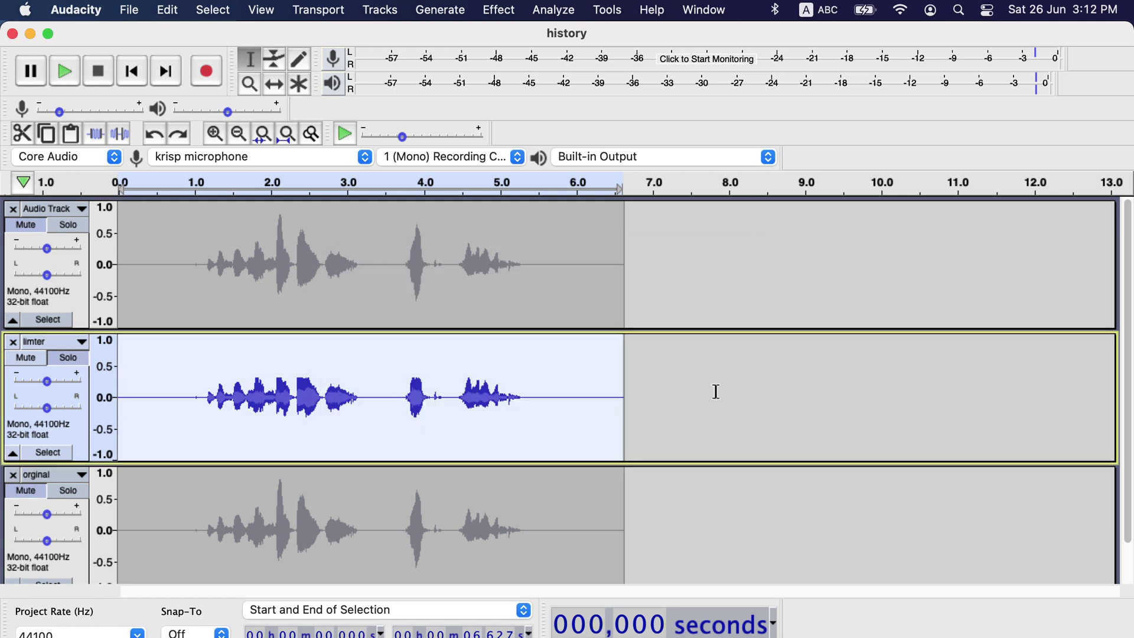
{"action": "left_click", "coordinate": [180, 378]}
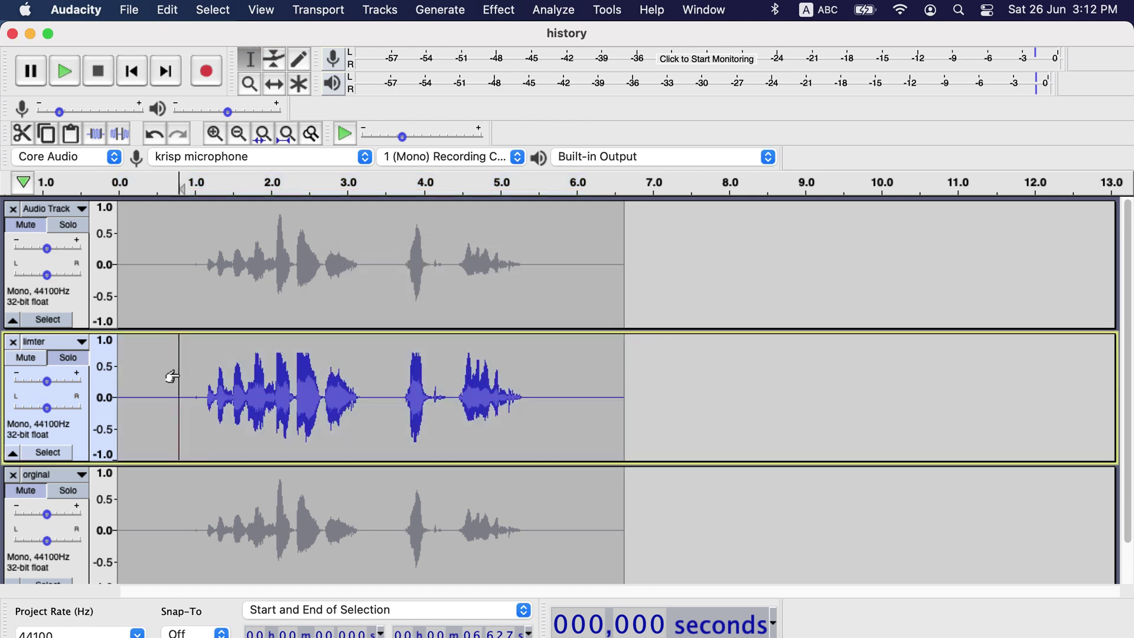
{"action": "key", "text": "space"}
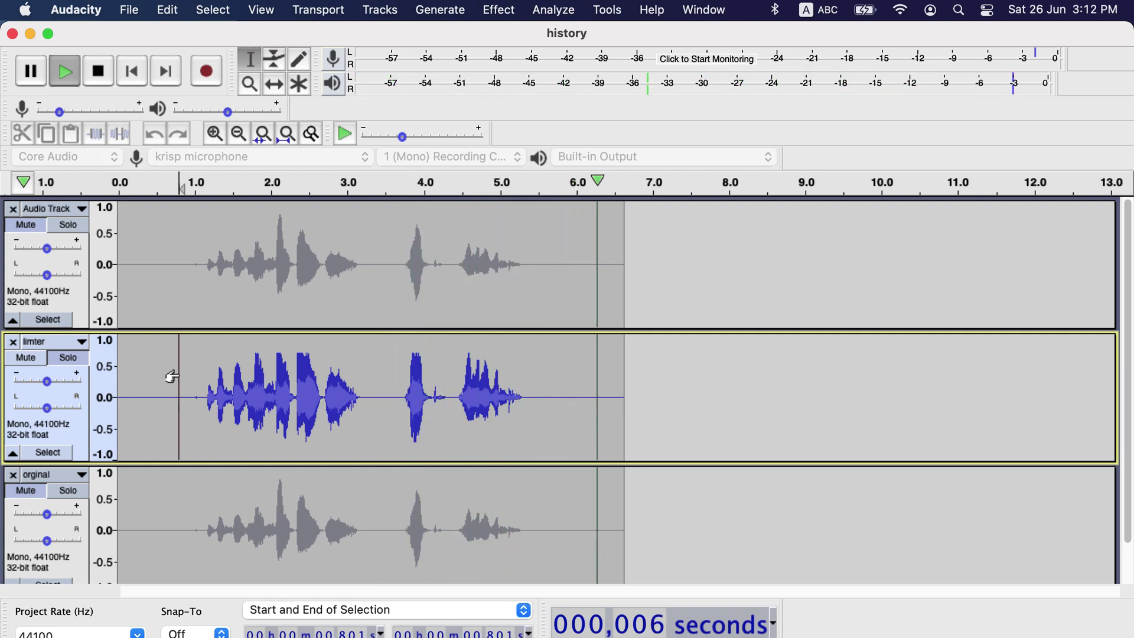
- Undo and normalize the limter clip at -3.0 dB instead, then play it
{"action": "key", "text": "super+z"}
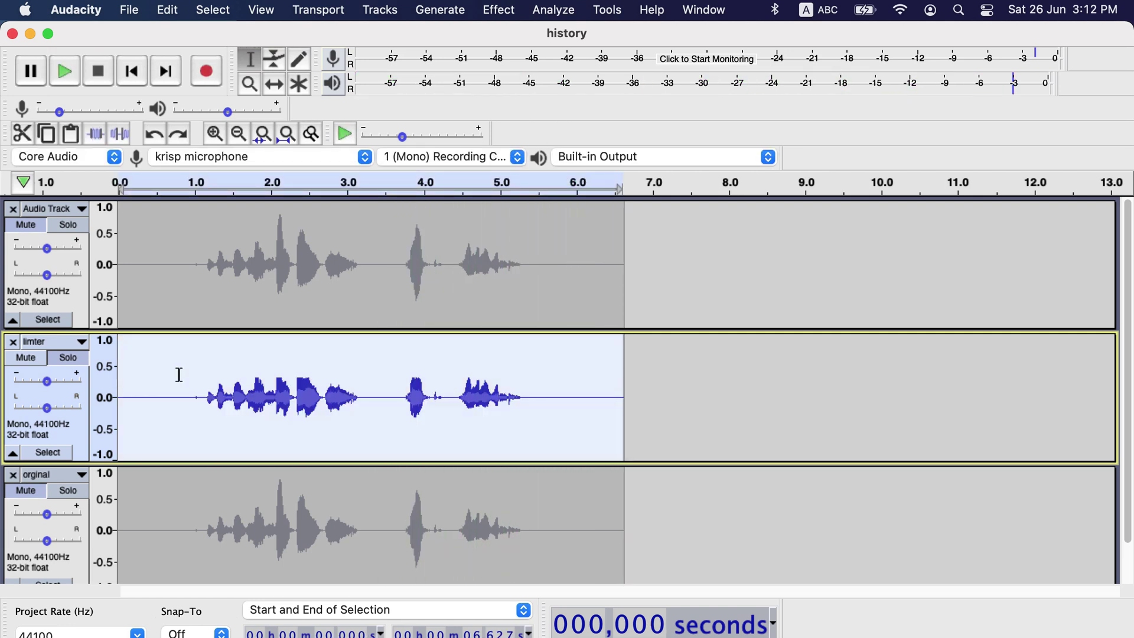
{"action": "left_click", "coordinate": [499, 10]}
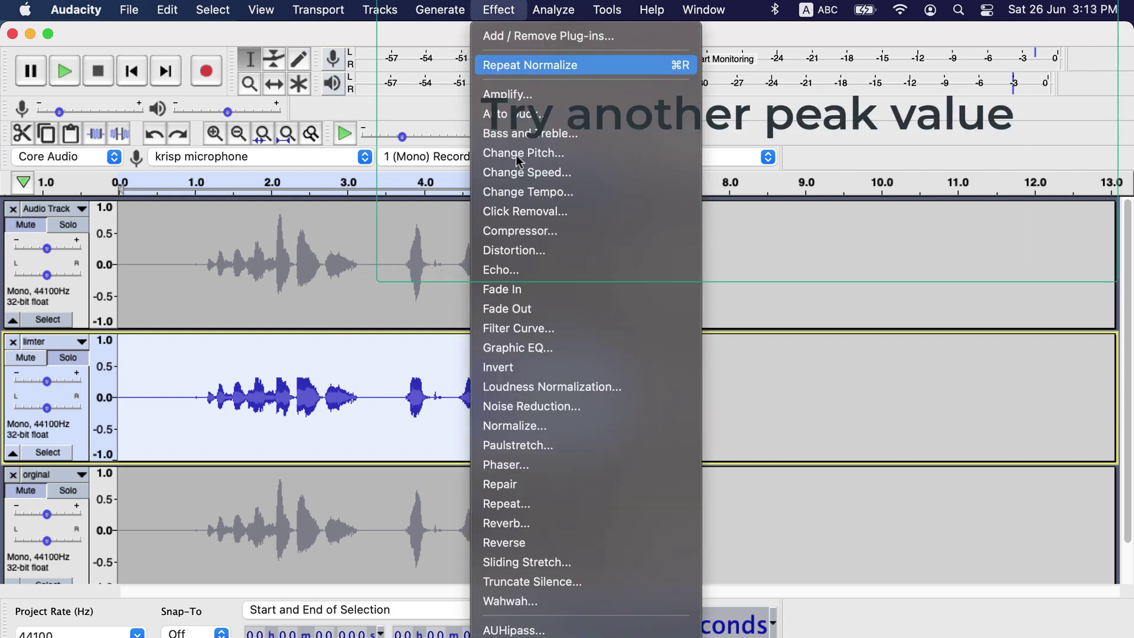
{"action": "left_click", "coordinate": [532, 423]}
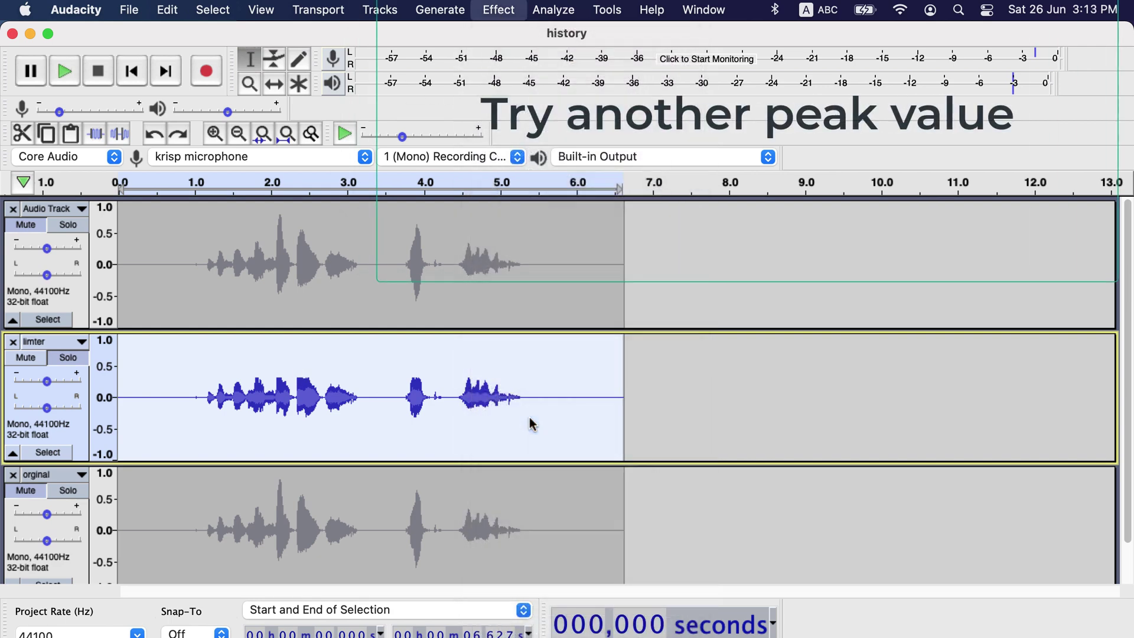
{"action": "left_click", "coordinate": [630, 325]}
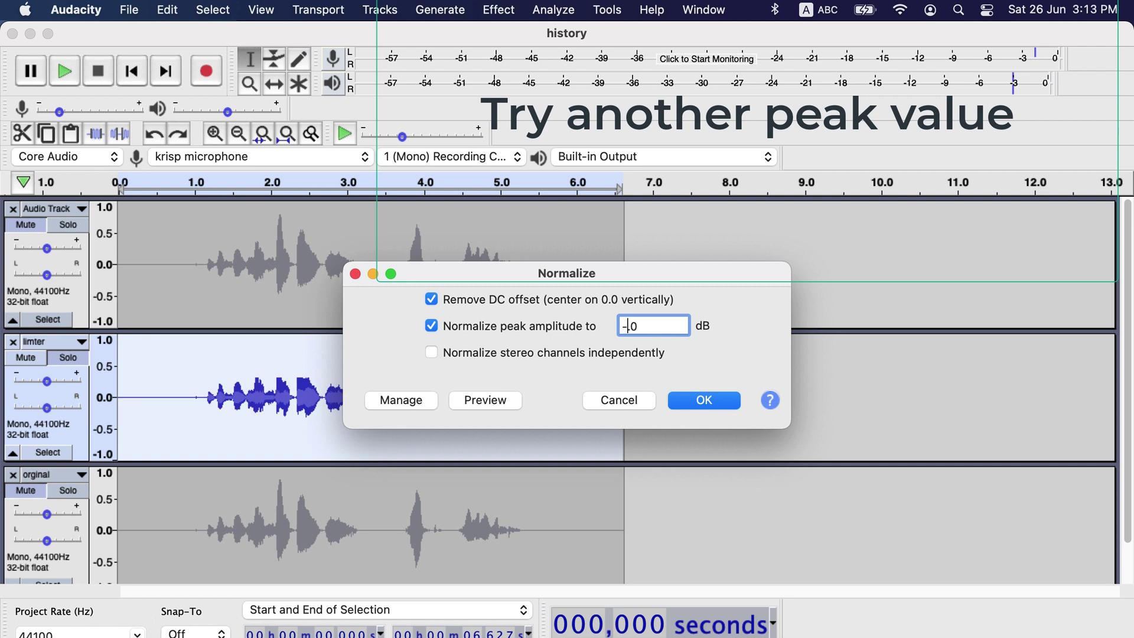
{"action": "left_click", "coordinate": [715, 401]}
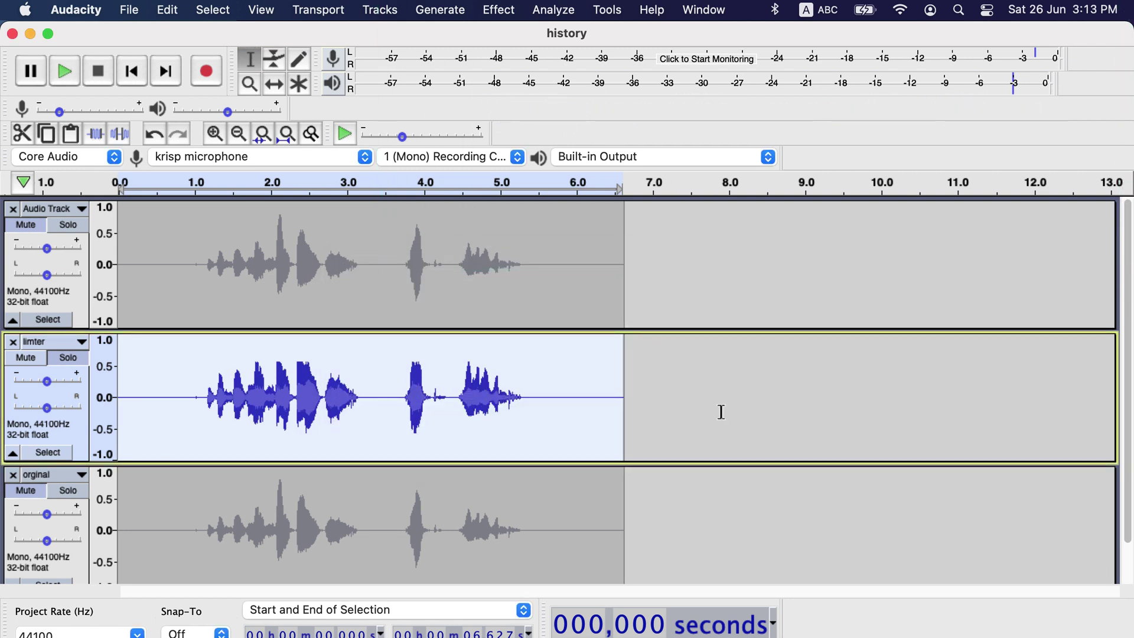
{"action": "left_click", "coordinate": [201, 374]}
{"action": "key", "text": "space"}
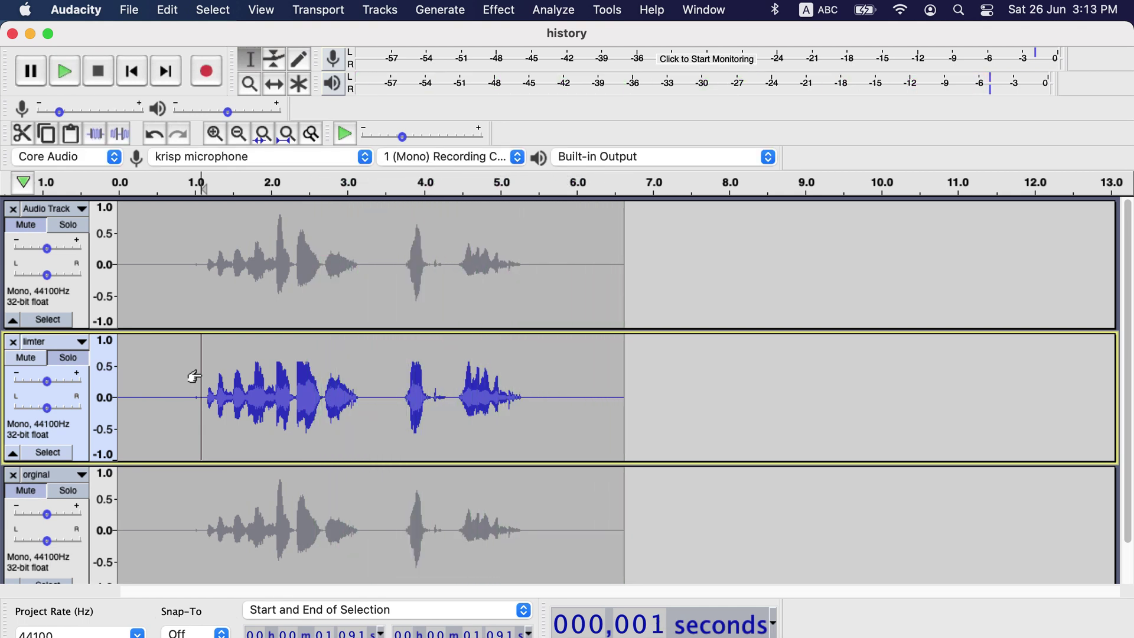
{"action": "scroll", "coordinate": [194, 377], "scroll_direction": "down", "scroll_amount": 2}
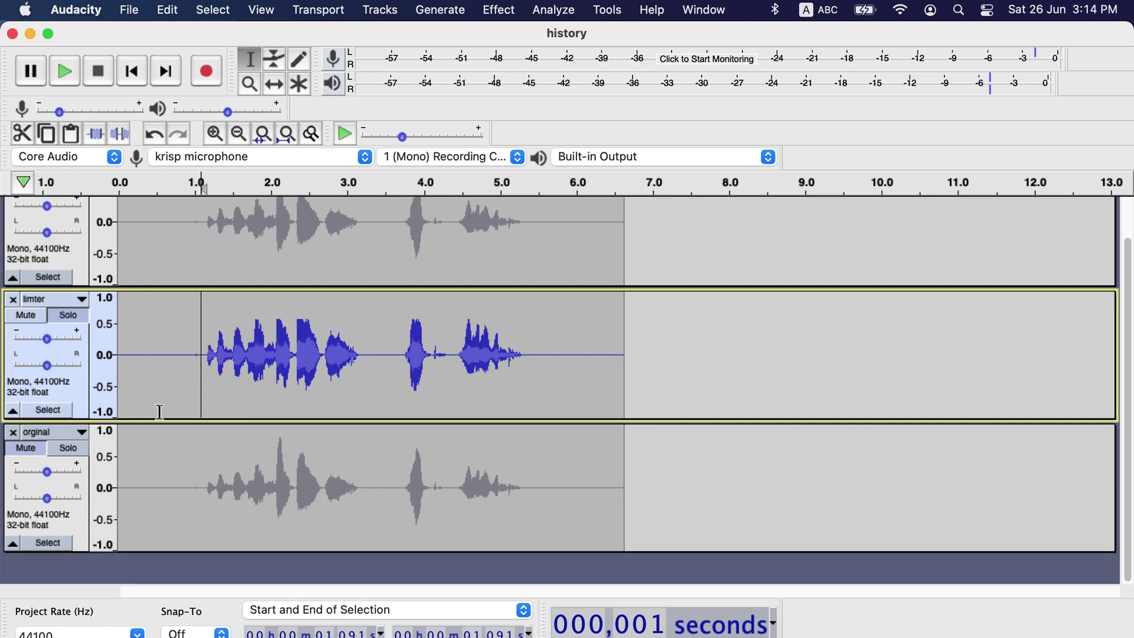
{"action": "left_click", "coordinate": [68, 448]}
{"action": "left_click", "coordinate": [177, 464]}
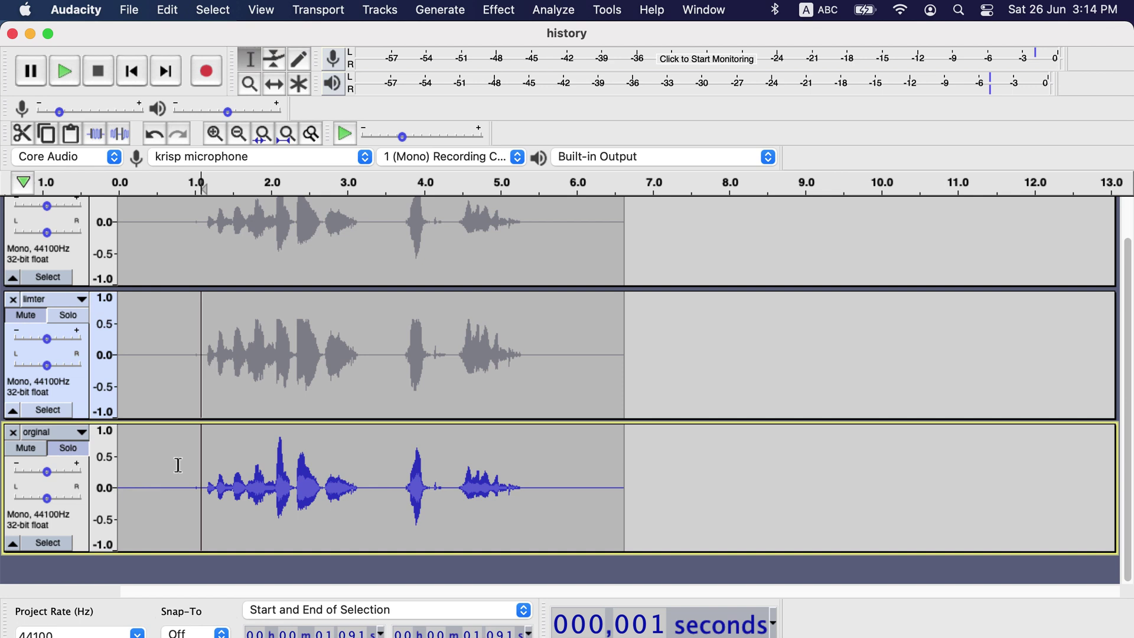
{"action": "key", "text": "space"}
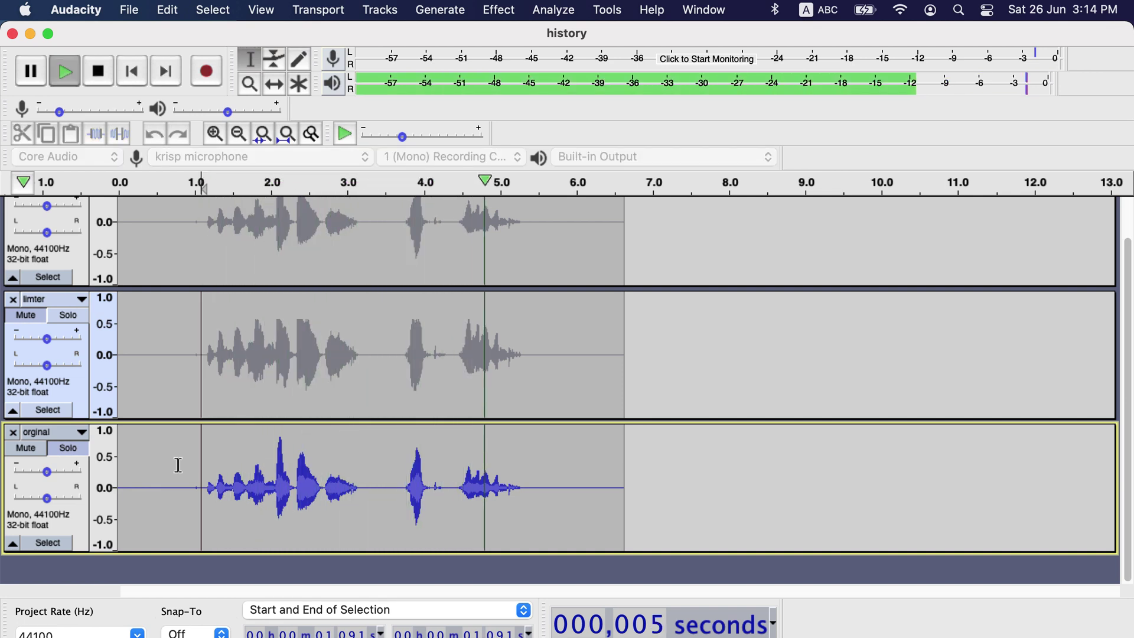
{"action": "left_click", "coordinate": [76, 322]}
{"action": "key", "text": "space"}
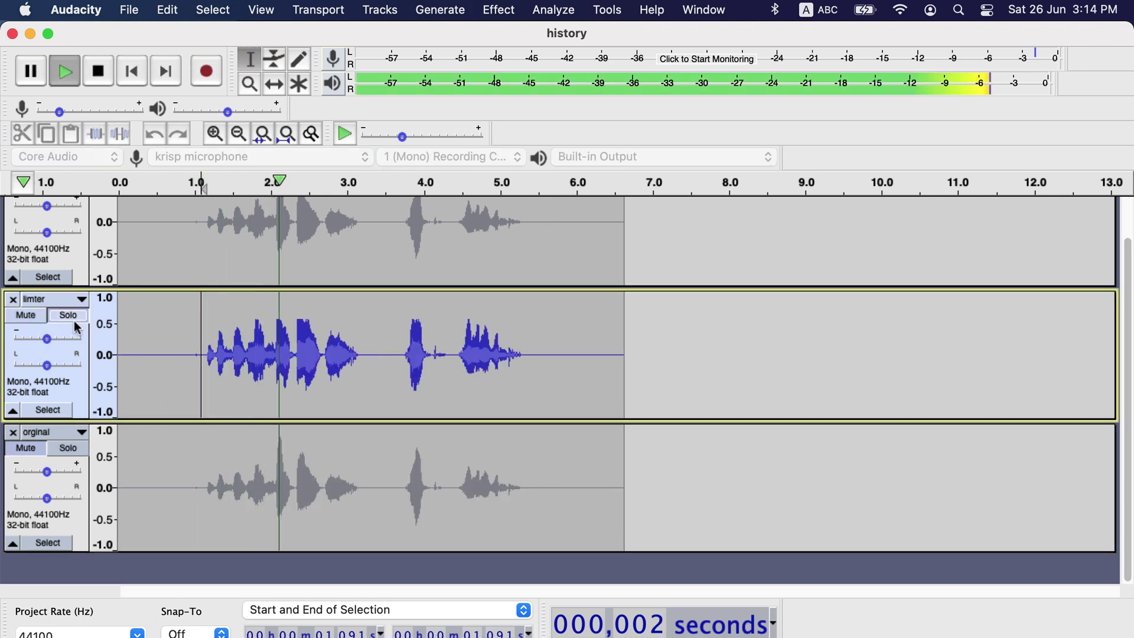